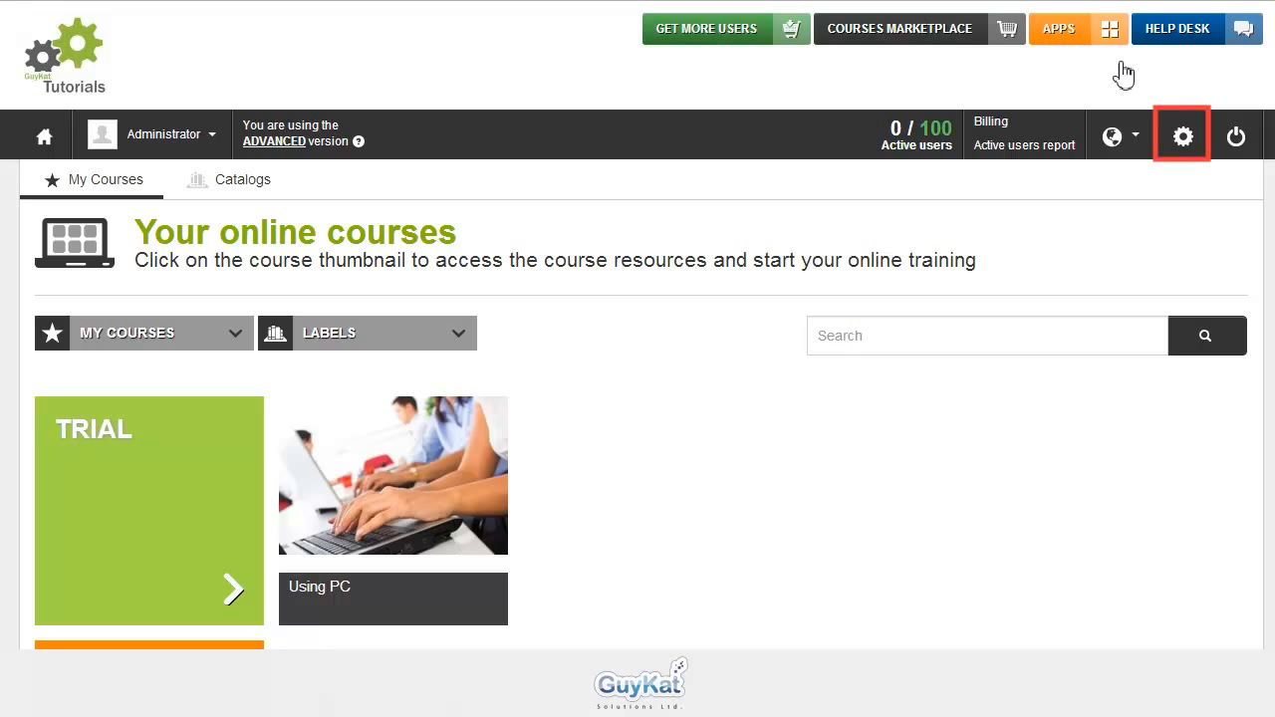
Step: Start a new custom menu in the LMS menu management and title it "Features"
{"action": "left_click", "coordinate": [1193, 142]}
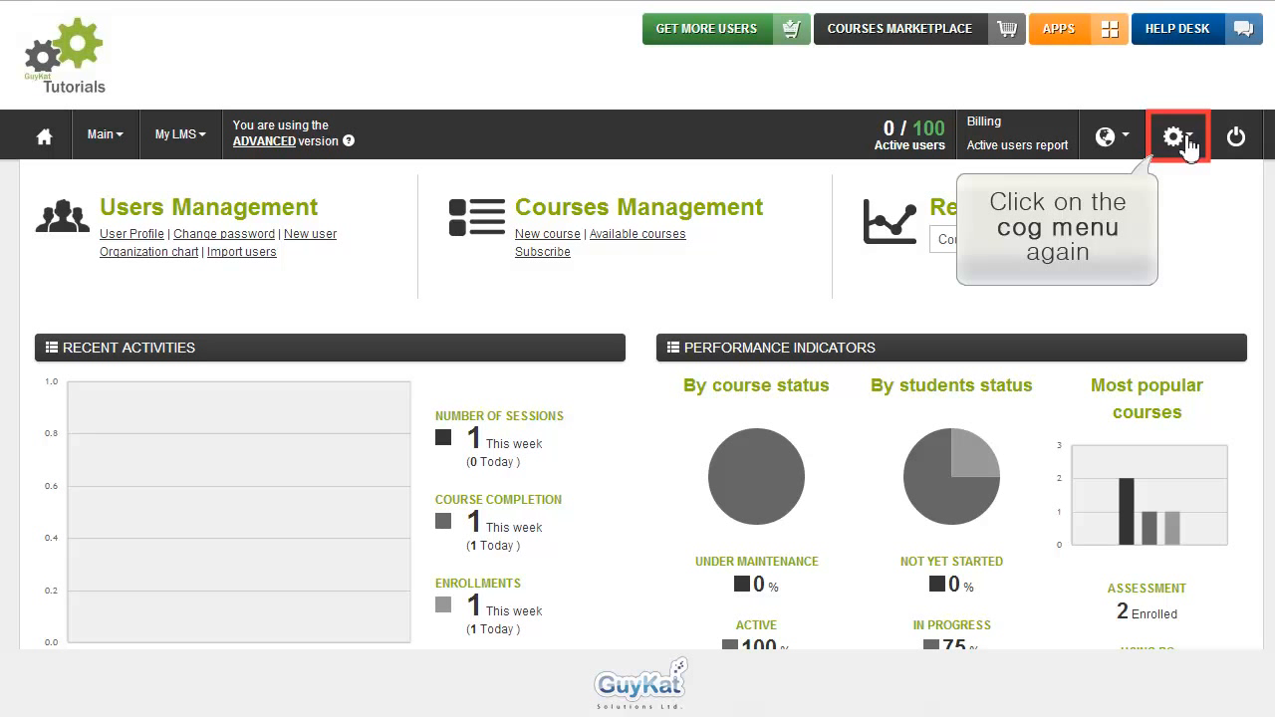
{"action": "left_click", "coordinate": [1185, 144]}
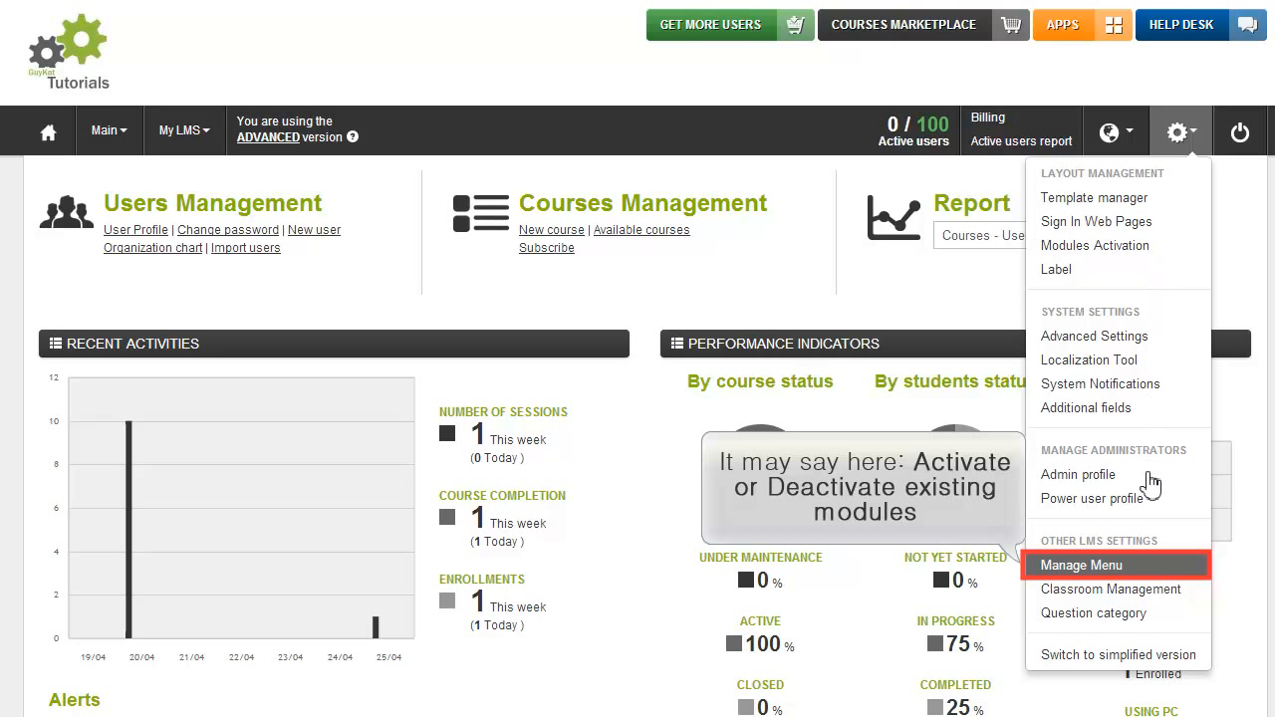
{"action": "left_click", "coordinate": [1147, 565]}
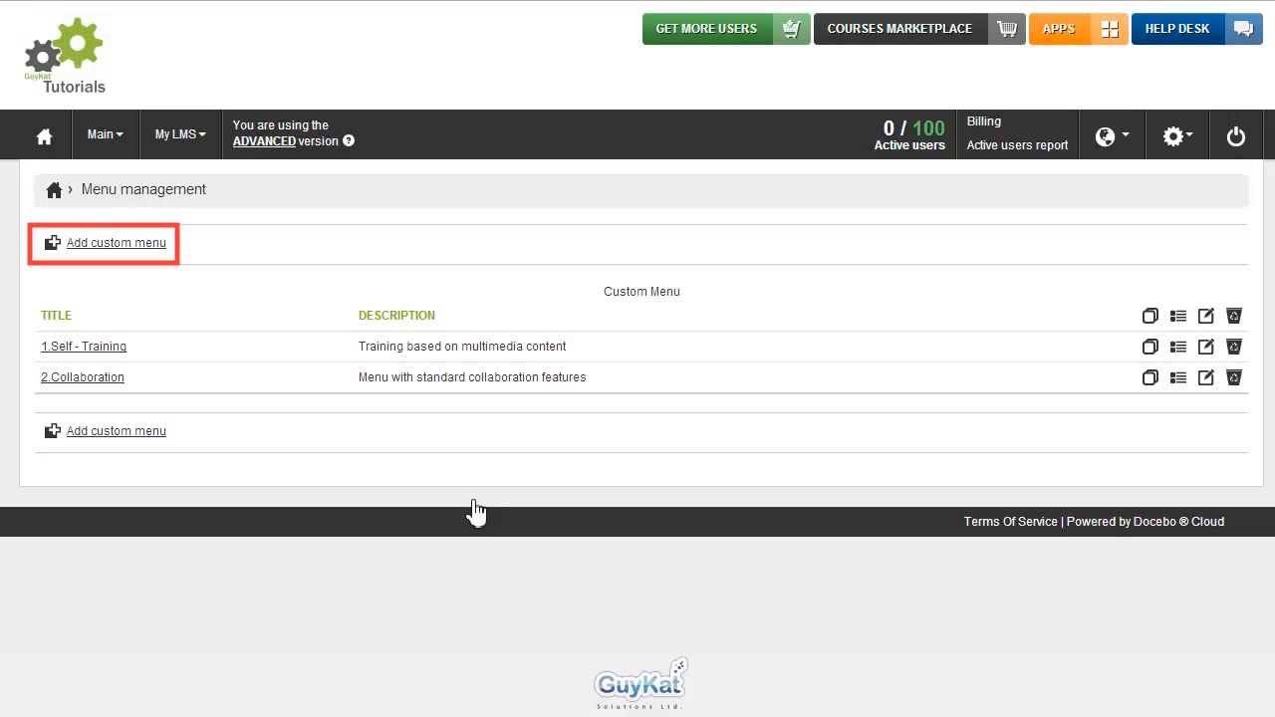
{"action": "left_click", "coordinate": [151, 245]}
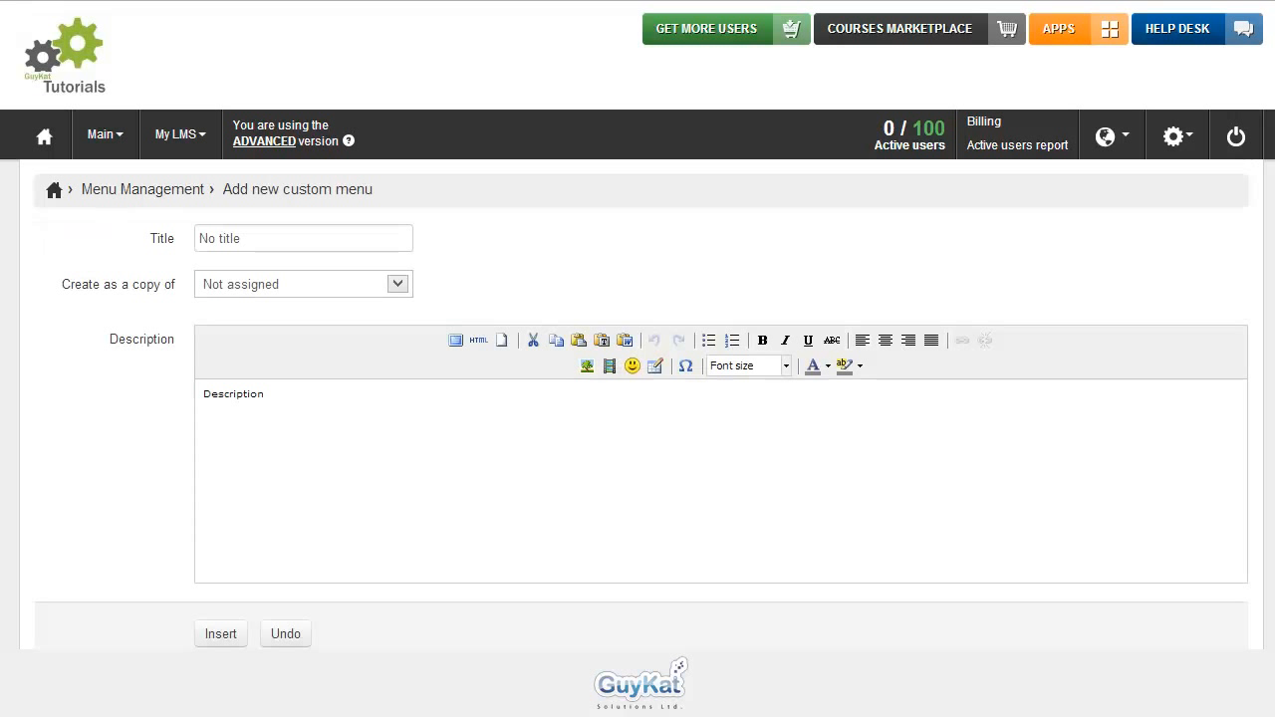
{"action": "left_click", "coordinate": [239, 239]}
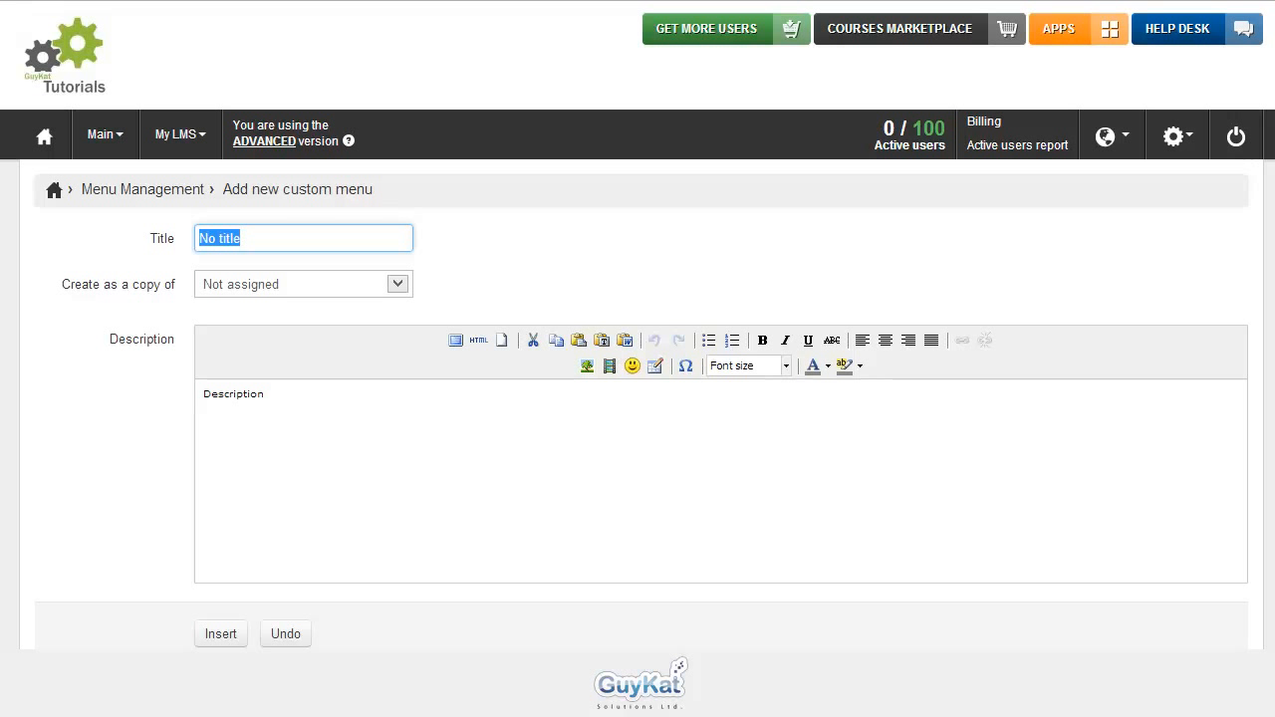
{"action": "type", "text": "E"}
{"action": "key", "text": "BackSpace"}
{"action": "type", "text": "Features"}
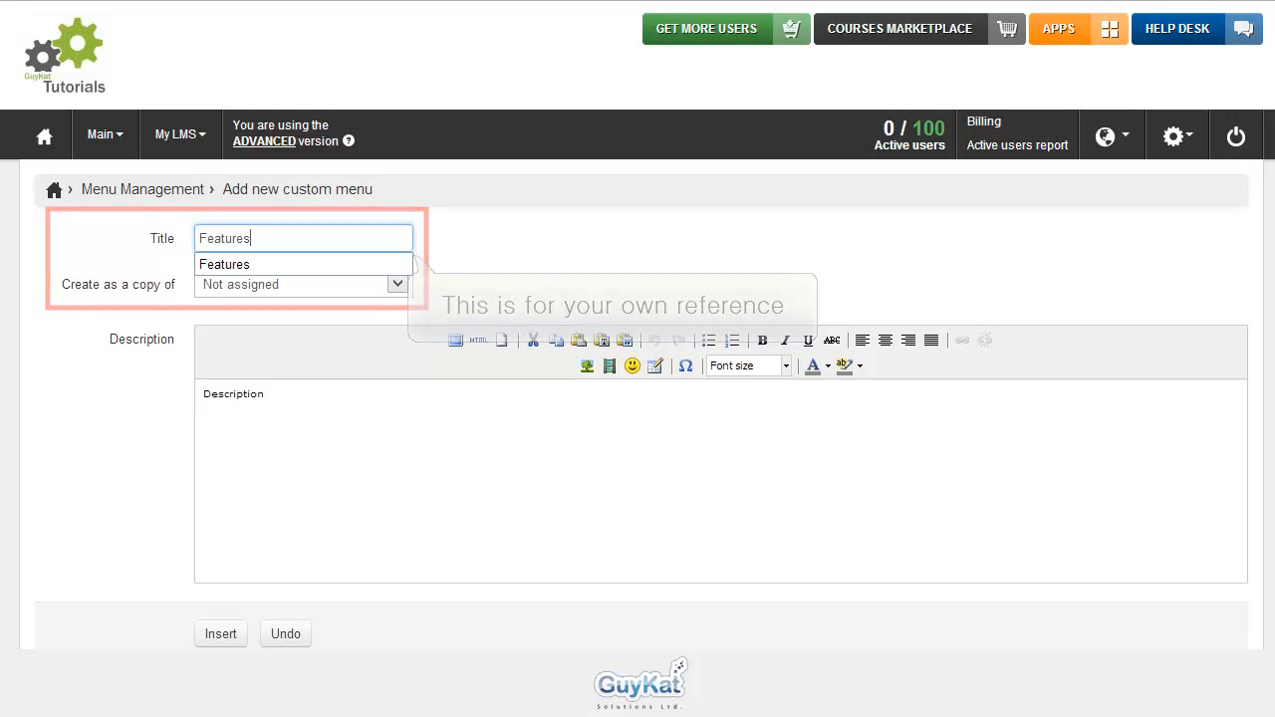
{"action": "left_click", "coordinate": [157, 247]}
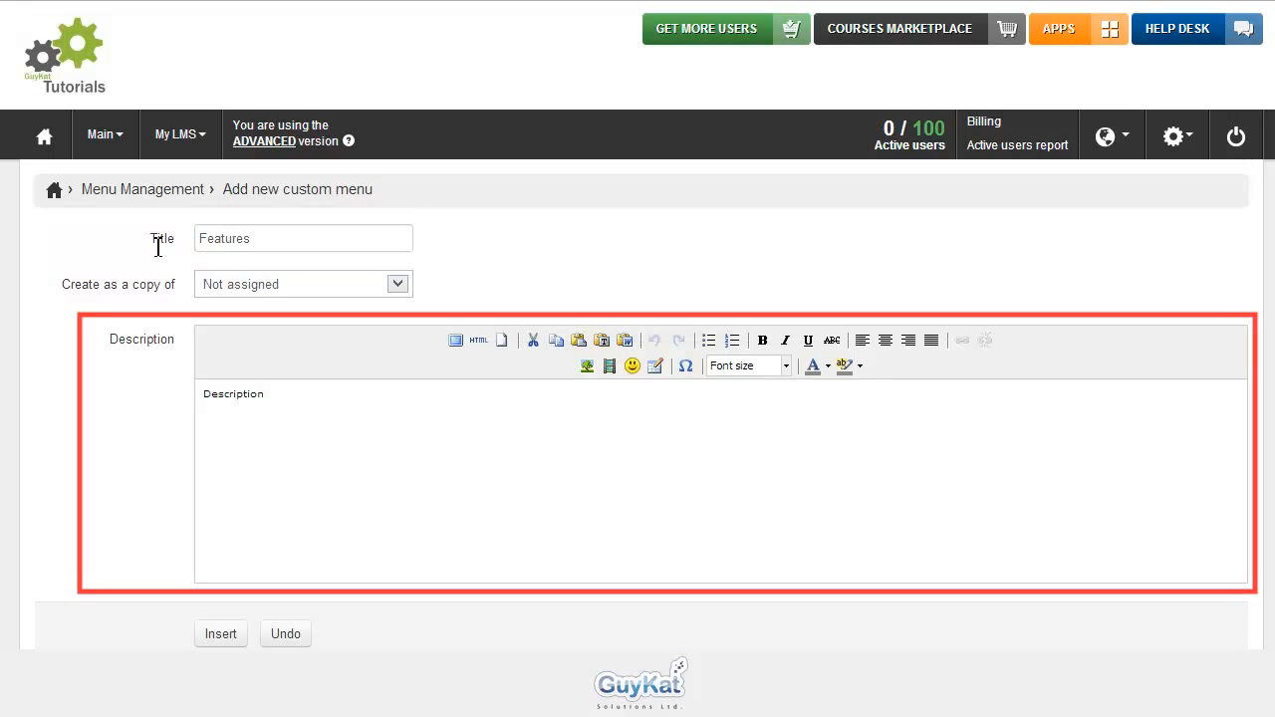
Step: Replace the menu's description with "A menu of extra features" and insert the custom menu
{"action": "left_click", "coordinate": [295, 401]}
{"action": "left_click_drag", "start_coordinate": [296, 401], "coordinate": [142, 413]}
{"action": "type", "text": "A menu of "}
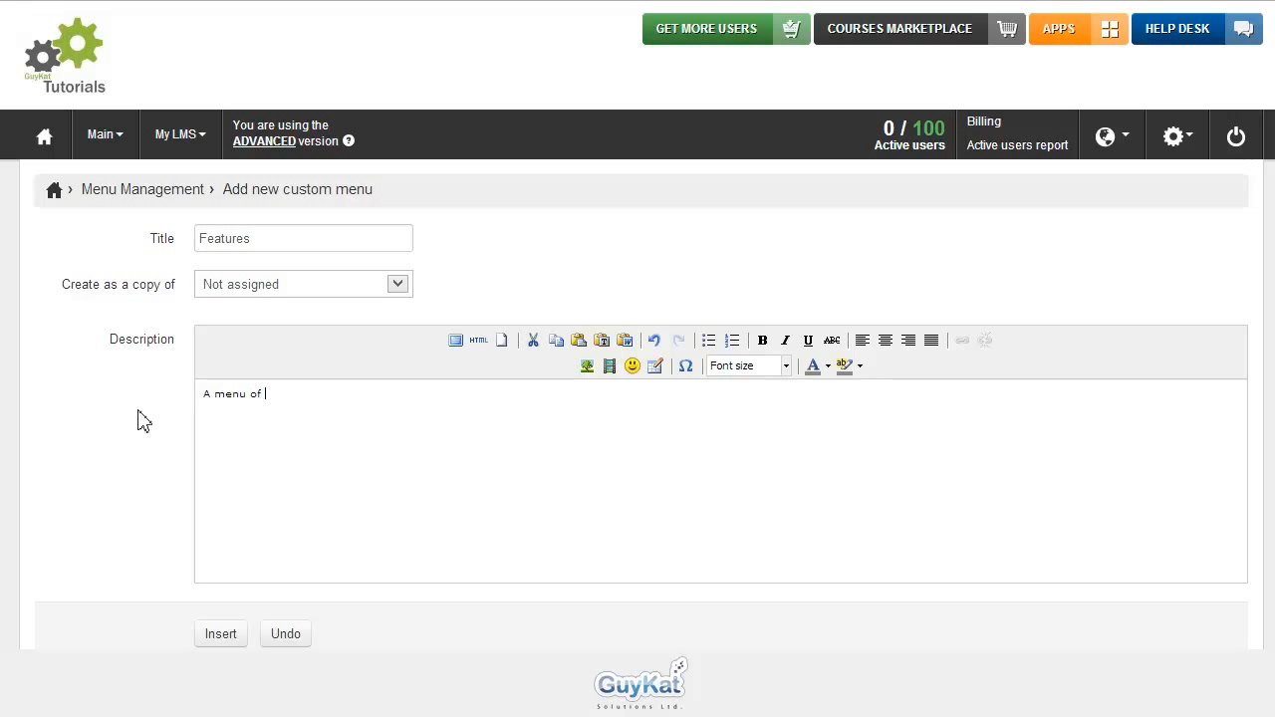
{"action": "type", "text": "extra features"}
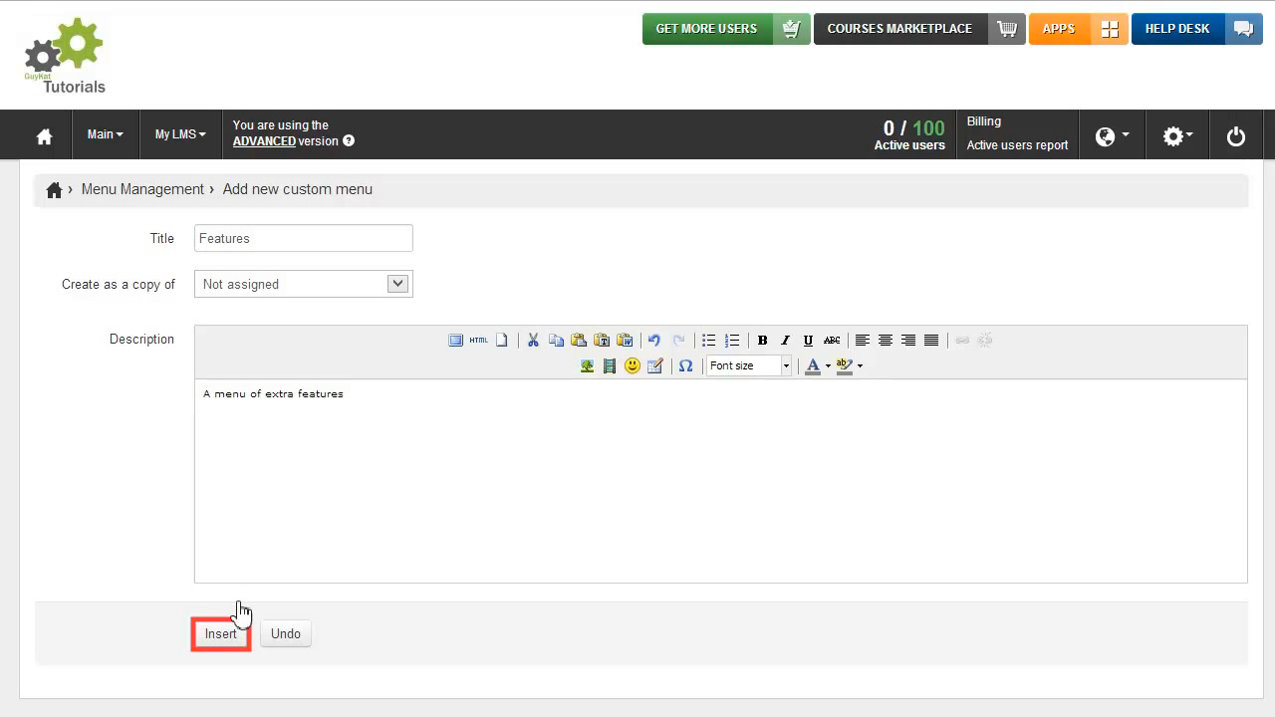
{"action": "left_click", "coordinate": [223, 635]}
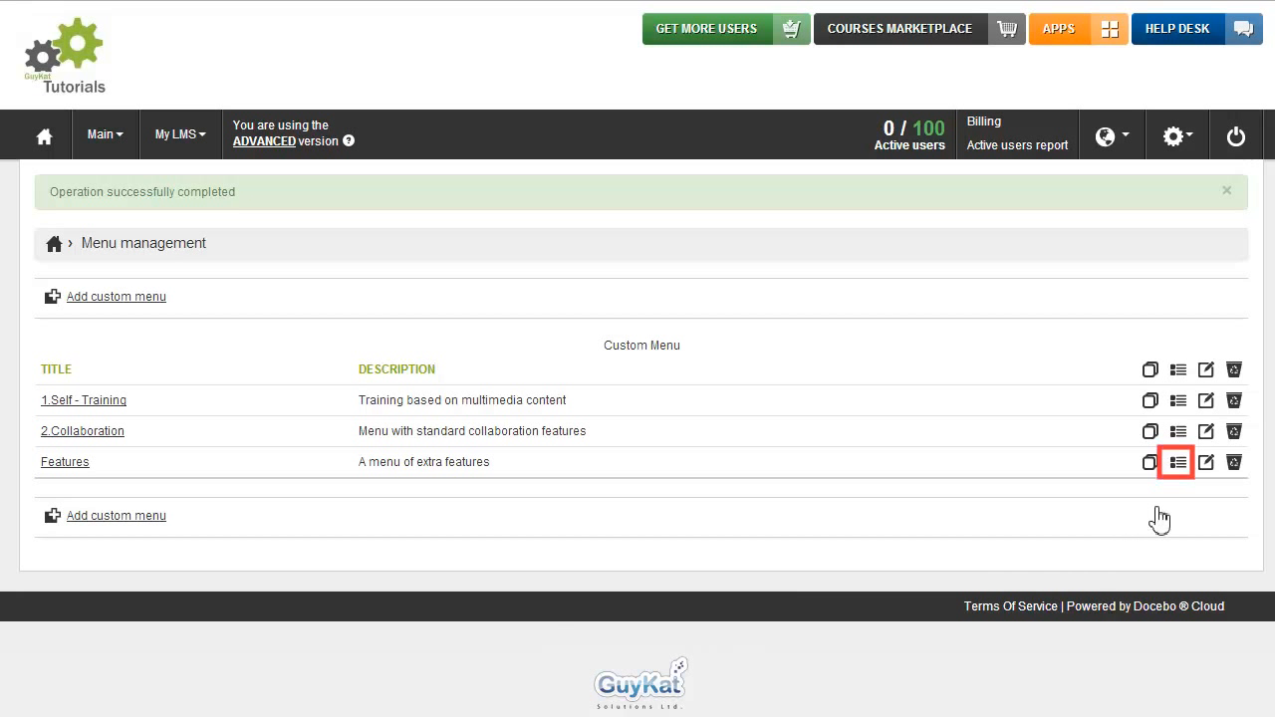
Step: Add a menu item titled "Forum" to the Features custom menu
{"action": "left_click", "coordinate": [1177, 464]}
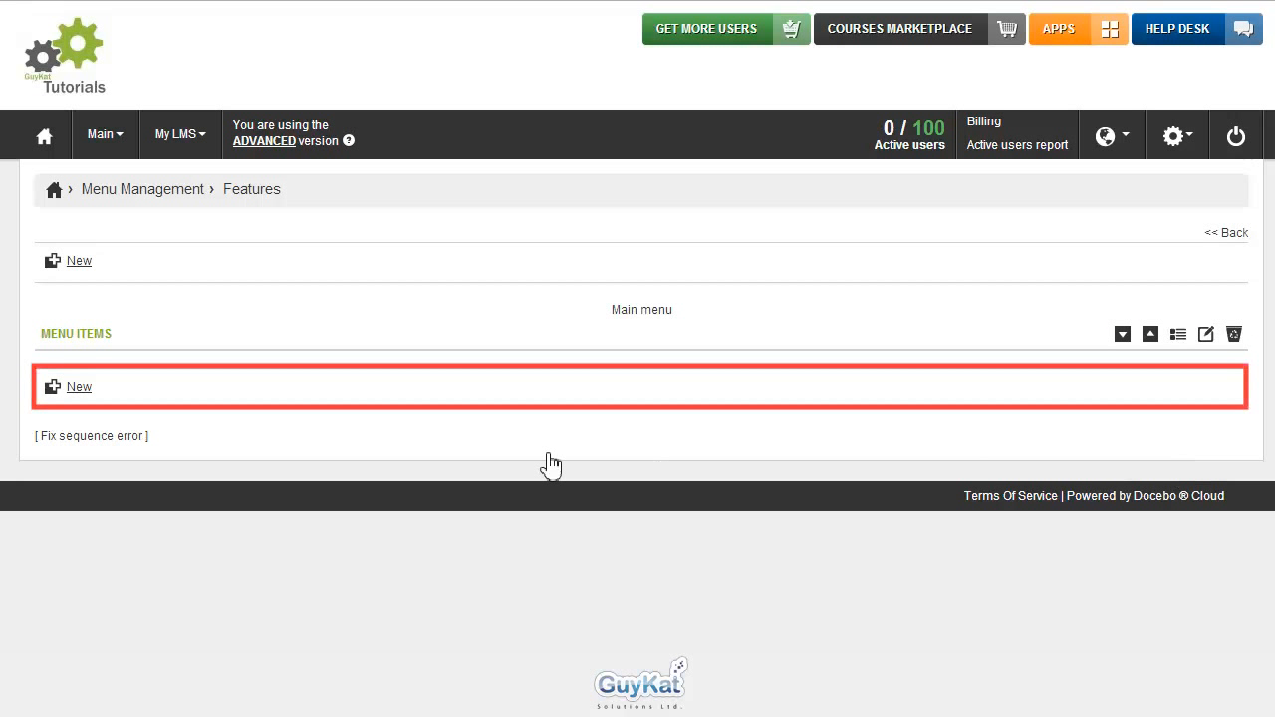
{"action": "left_click", "coordinate": [88, 390]}
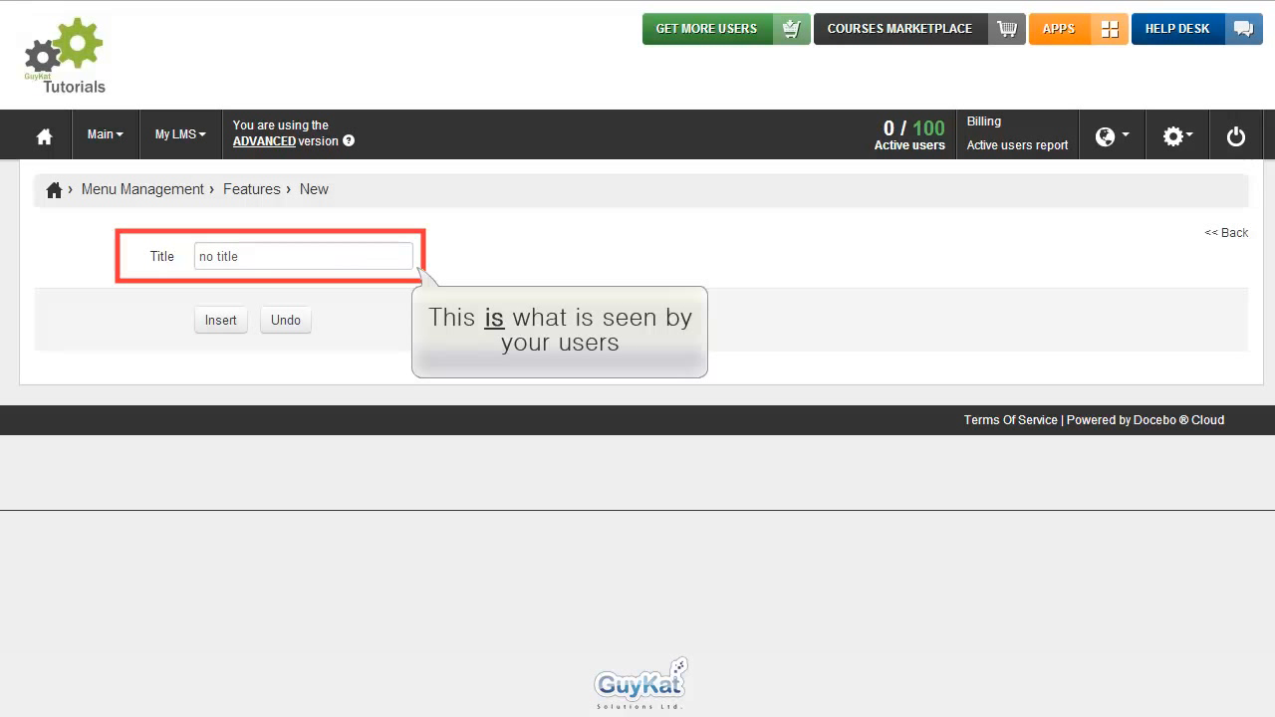
{"action": "left_click", "coordinate": [174, 263]}
{"action": "type", "text": "Forum"}
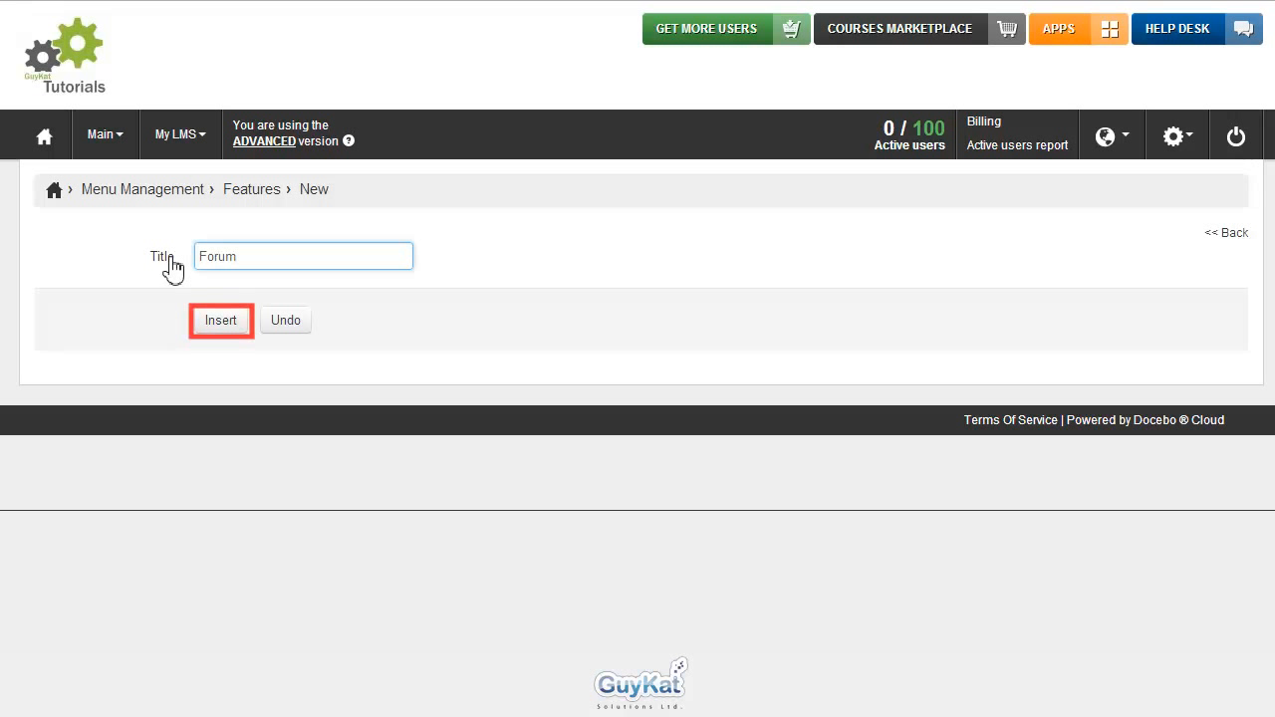
{"action": "left_click", "coordinate": [239, 324]}
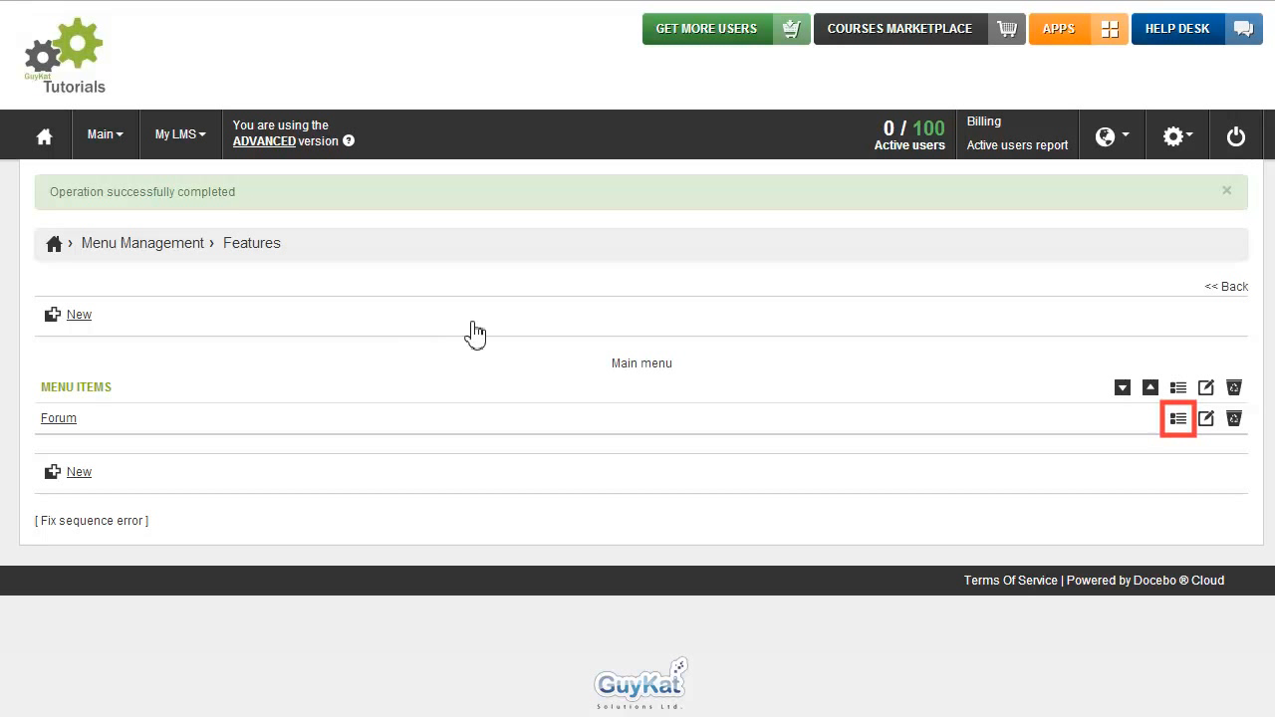
Step: Import the Forum module into the Forum menu item, also granting Tutor and Student the right to add new content
{"action": "left_click", "coordinate": [1178, 421]}
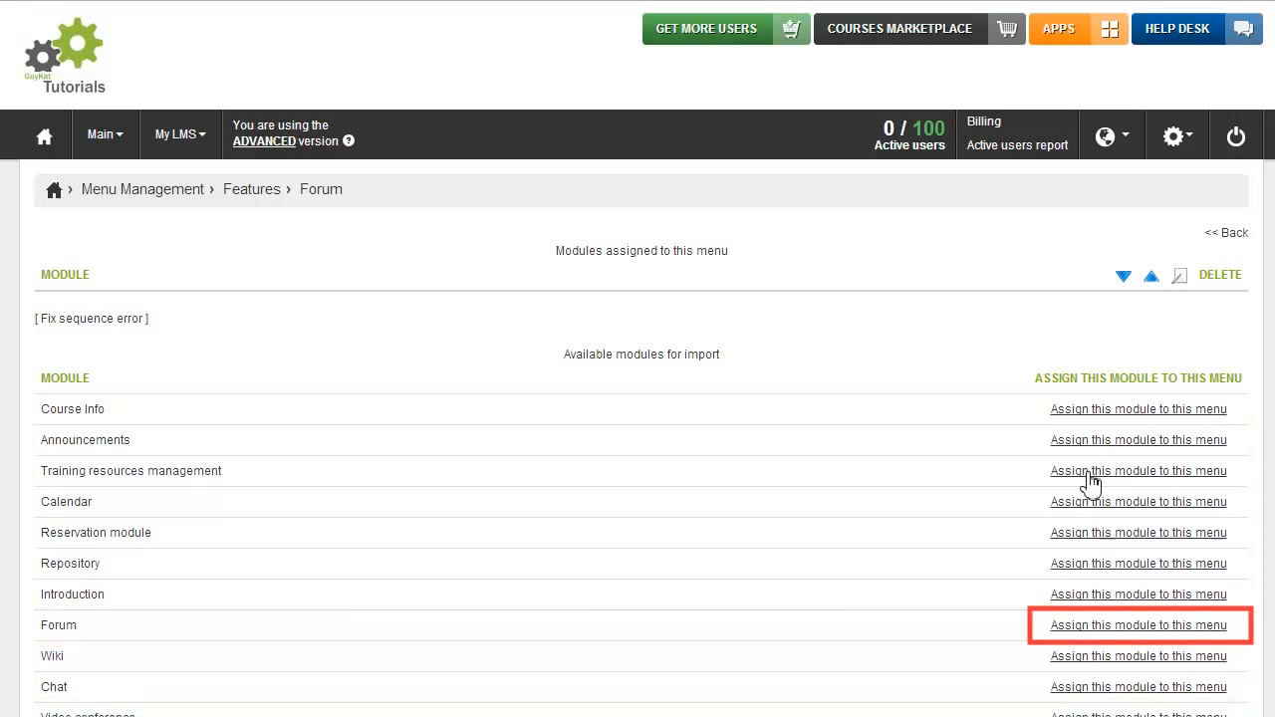
{"action": "left_click", "coordinate": [1063, 625]}
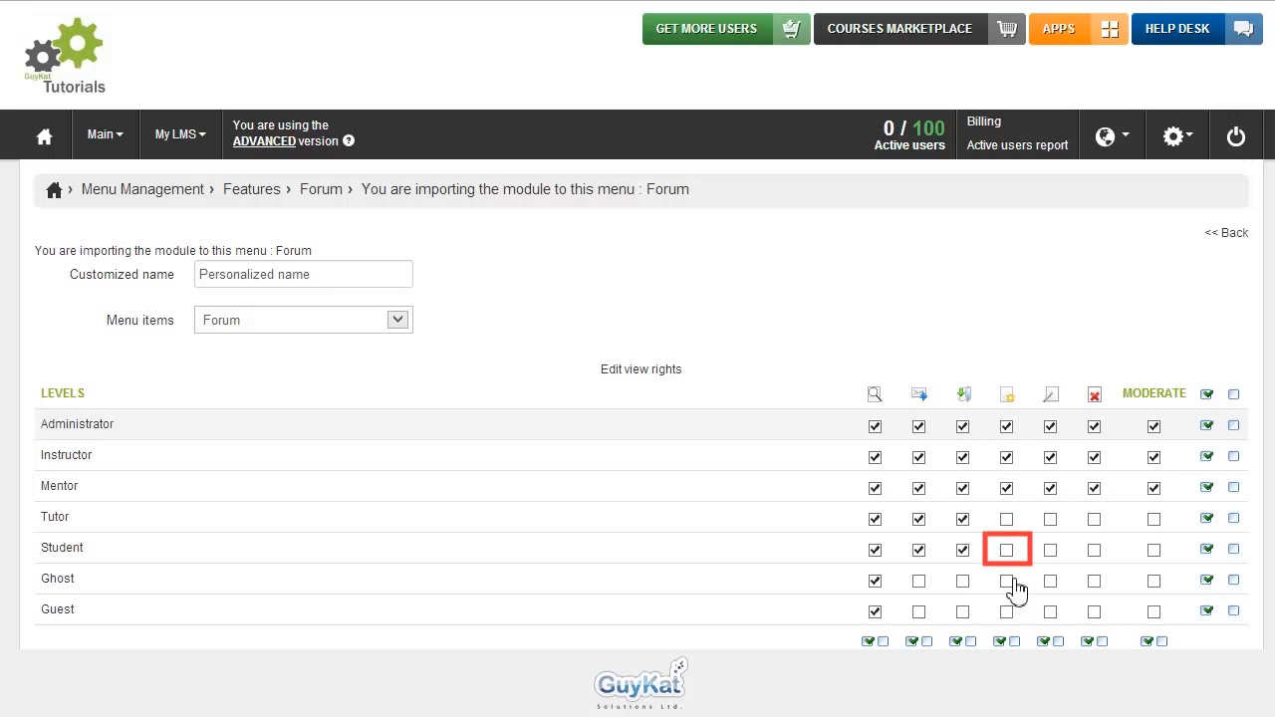
{"action": "left_click", "coordinate": [1007, 550]}
{"action": "scroll", "coordinate": [1013, 554], "scroll_direction": "down", "scroll_amount": 1}
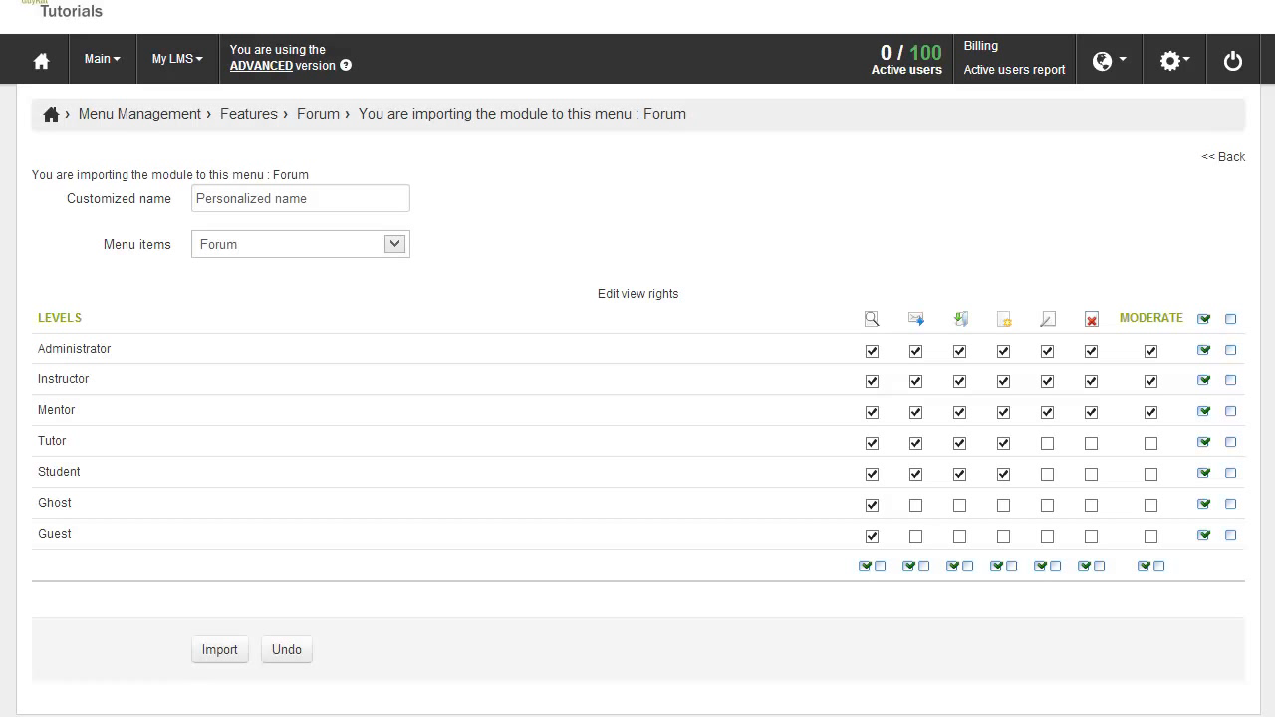
{"action": "left_click", "coordinate": [224, 659]}
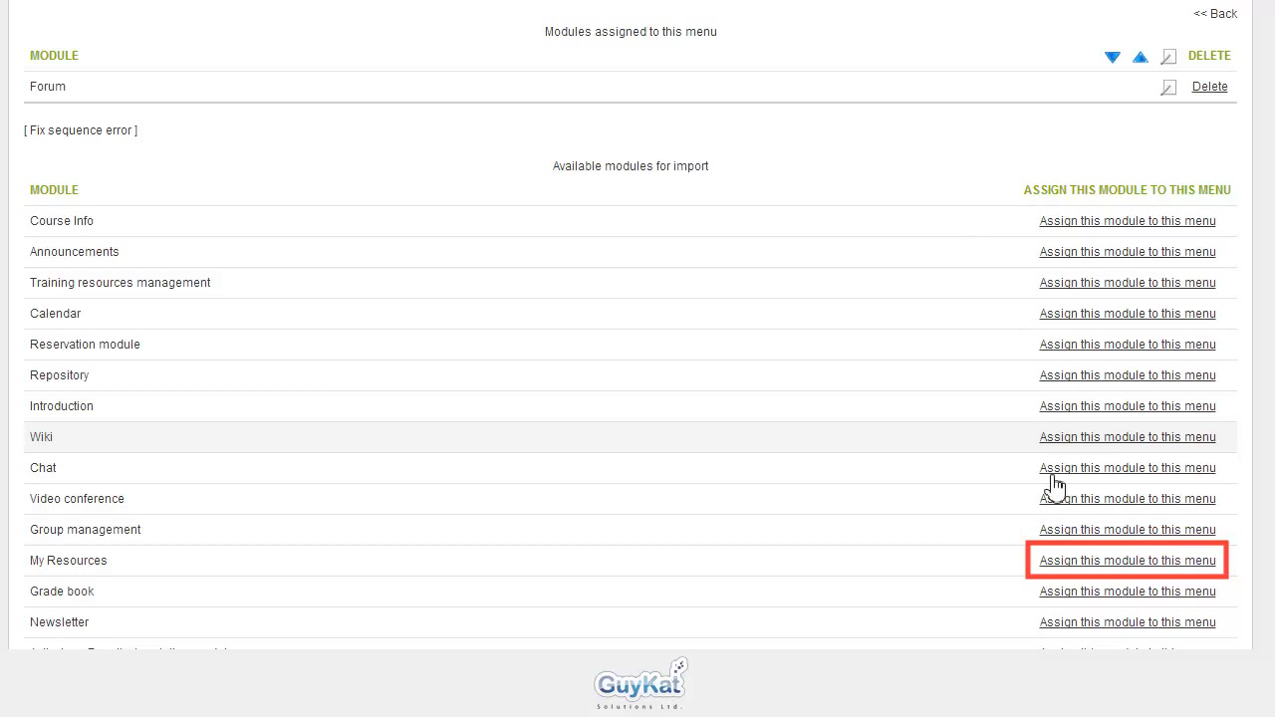
Step: Import the My Resources module into the Forum menu item with the customized name "Back to the course"
{"action": "left_click", "coordinate": [1053, 559]}
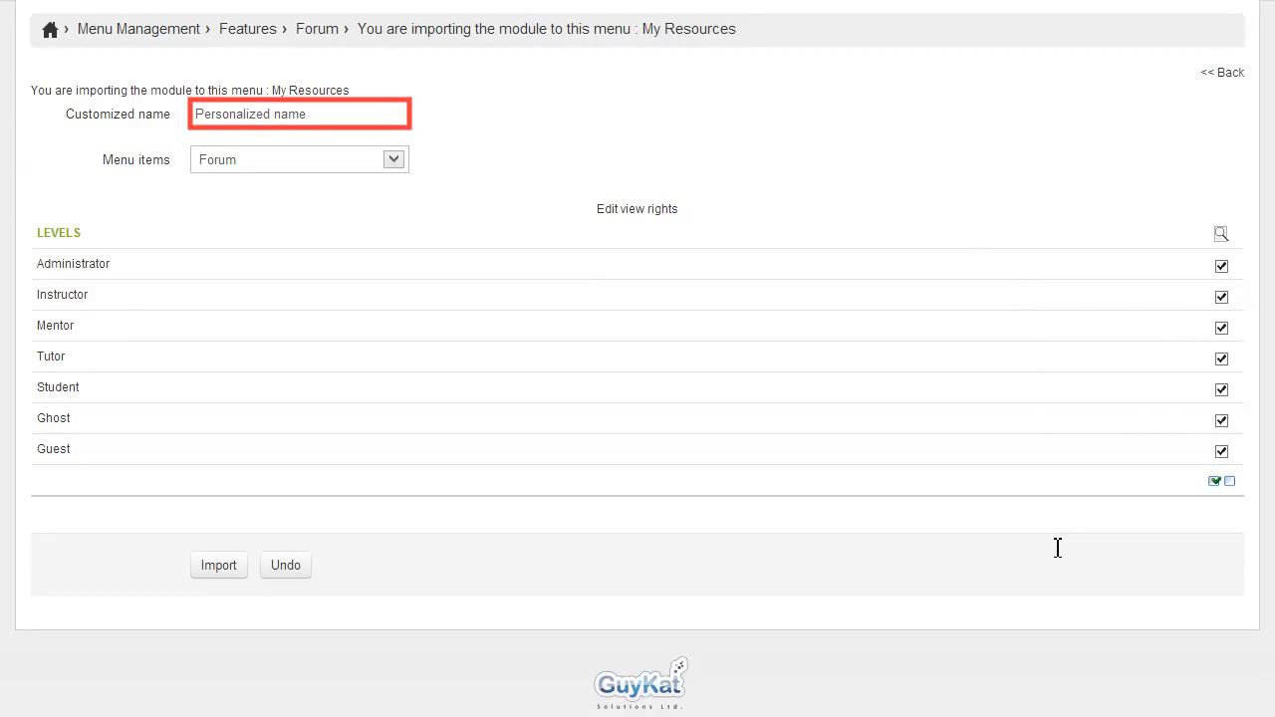
{"action": "mouse_move", "coordinate": [327, 112]}
{"action": "left_mouse_down"}
{"action": "mouse_move", "coordinate": [286, 128]}
{"action": "mouse_move", "coordinate": [188, 122]}
{"action": "left_mouse_up"}
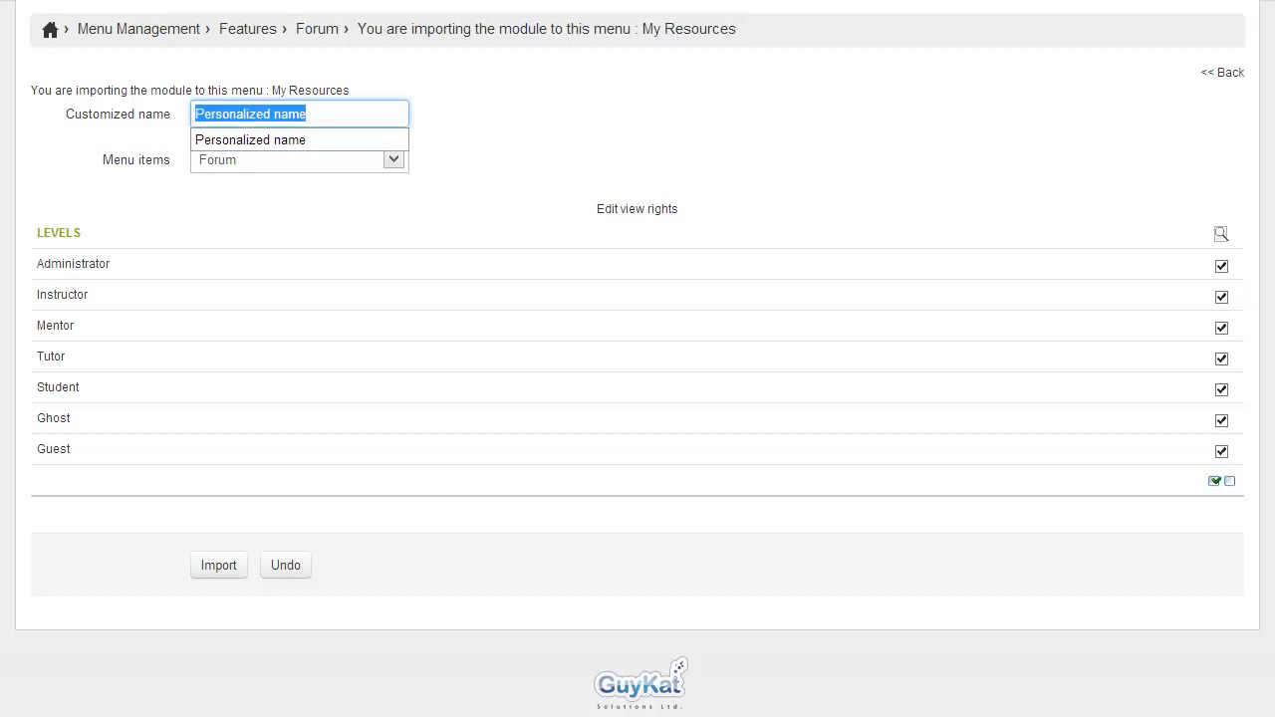
{"action": "type", "text": "Back to the "}
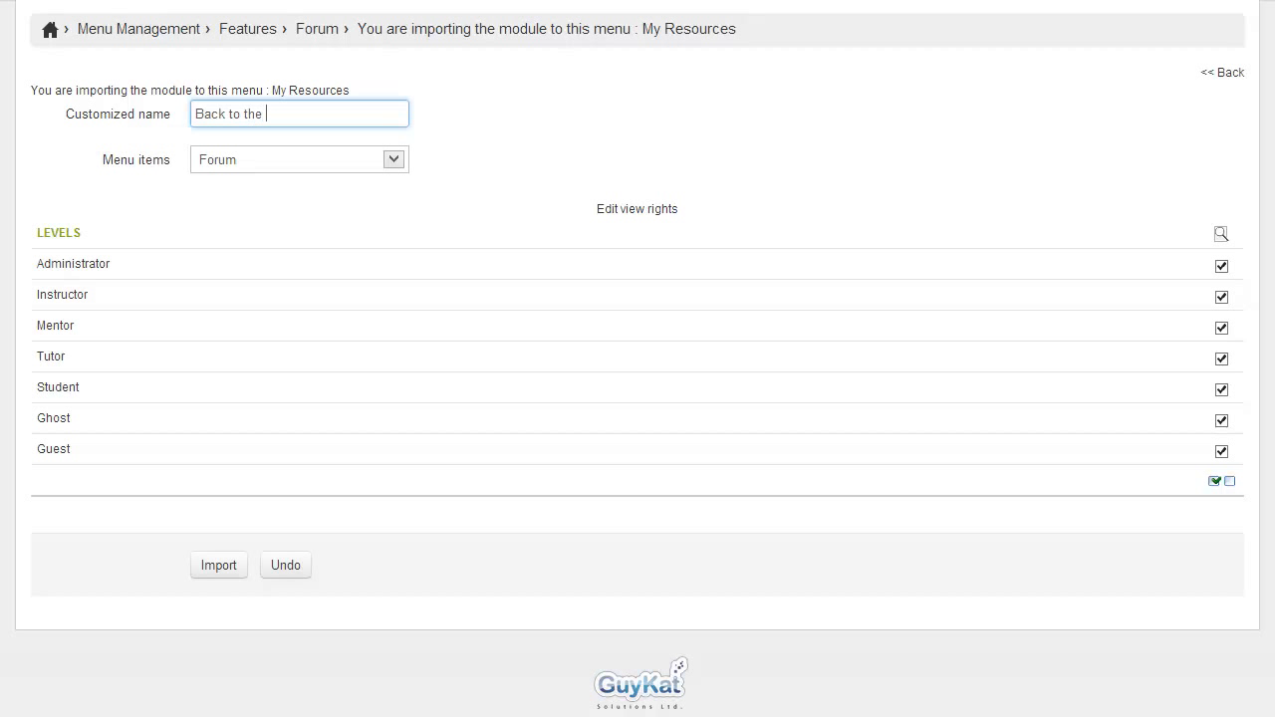
{"action": "type", "text": "course"}
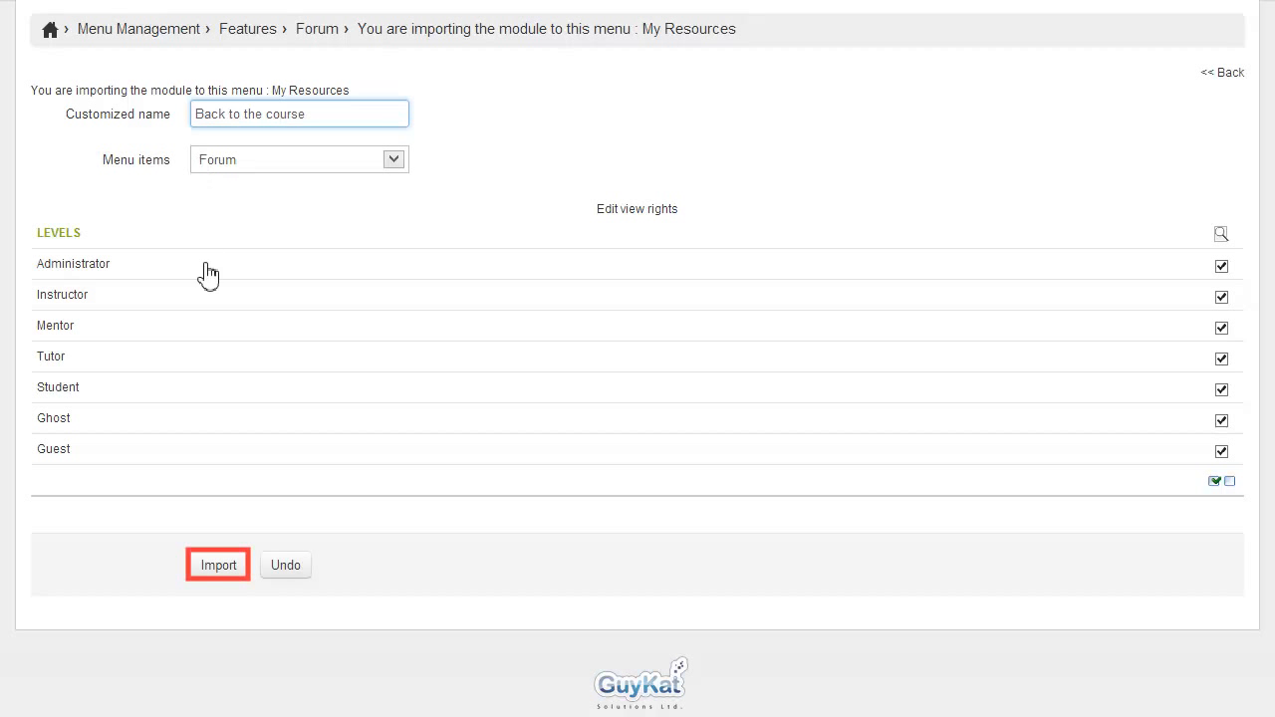
{"action": "left_click", "coordinate": [213, 567]}
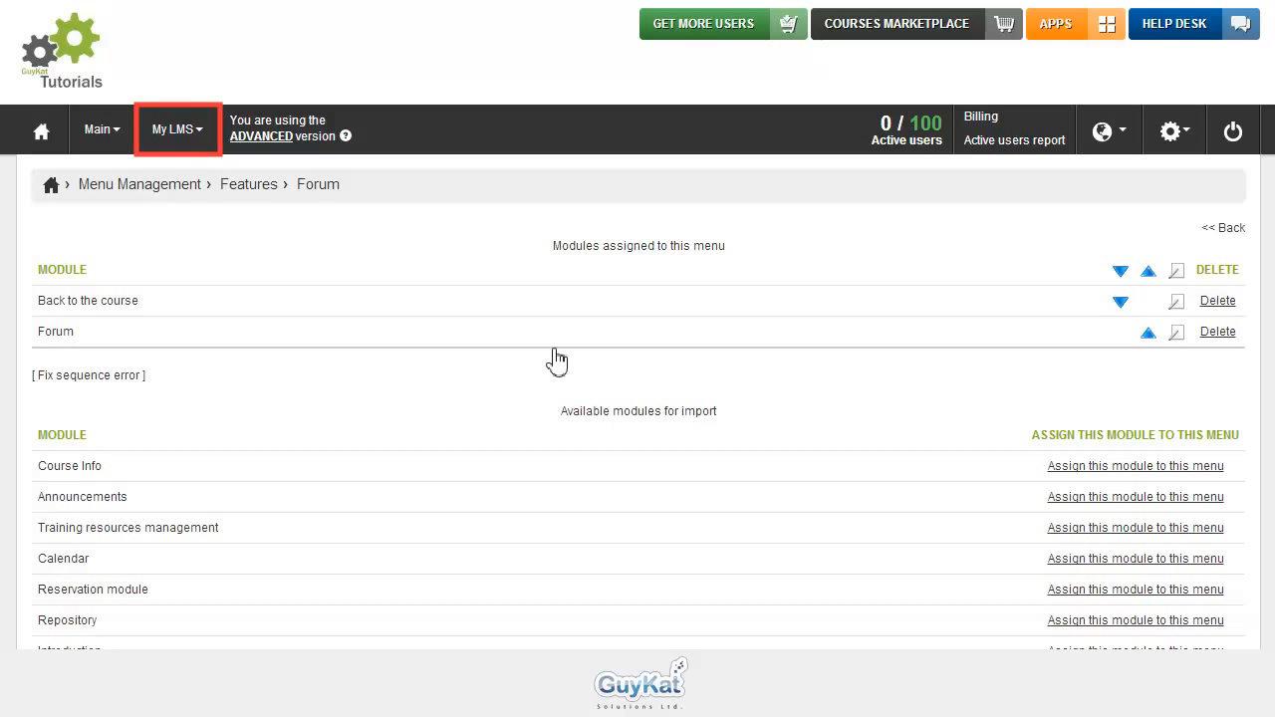
Step: Assign the Features menu to the Power Point Test course and save the change
{"action": "left_click", "coordinate": [195, 137]}
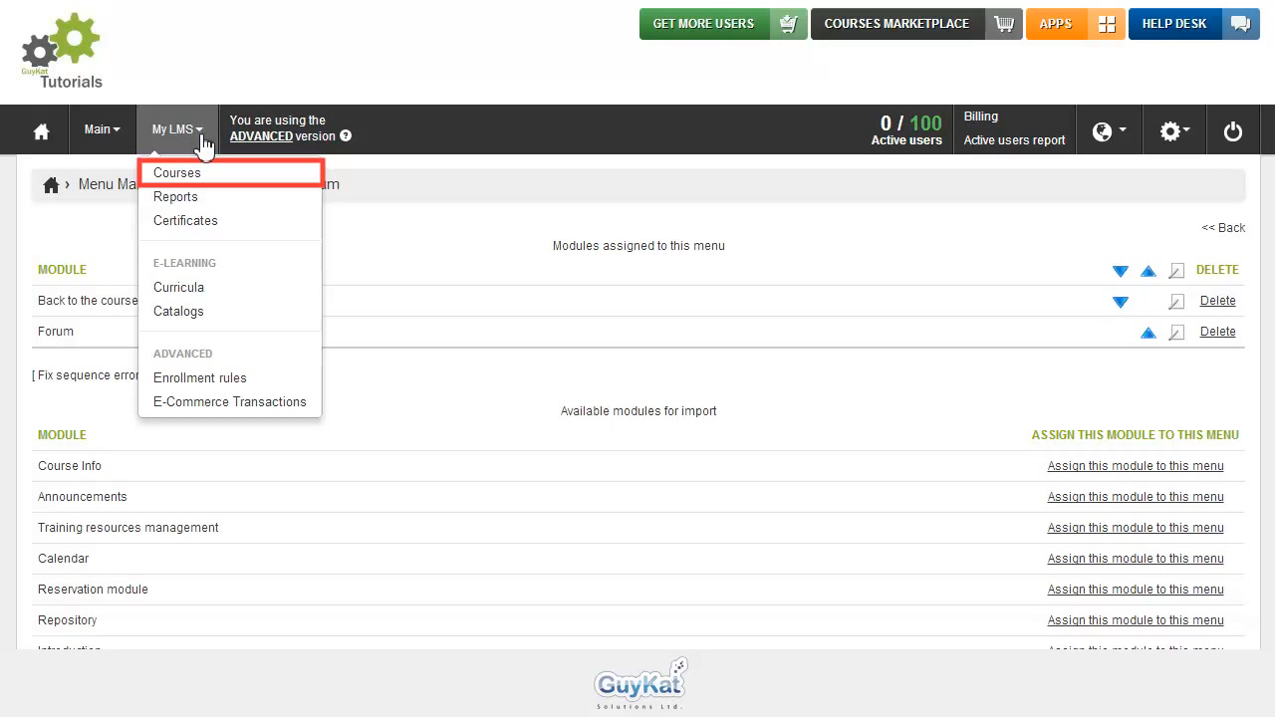
{"action": "left_click", "coordinate": [205, 175]}
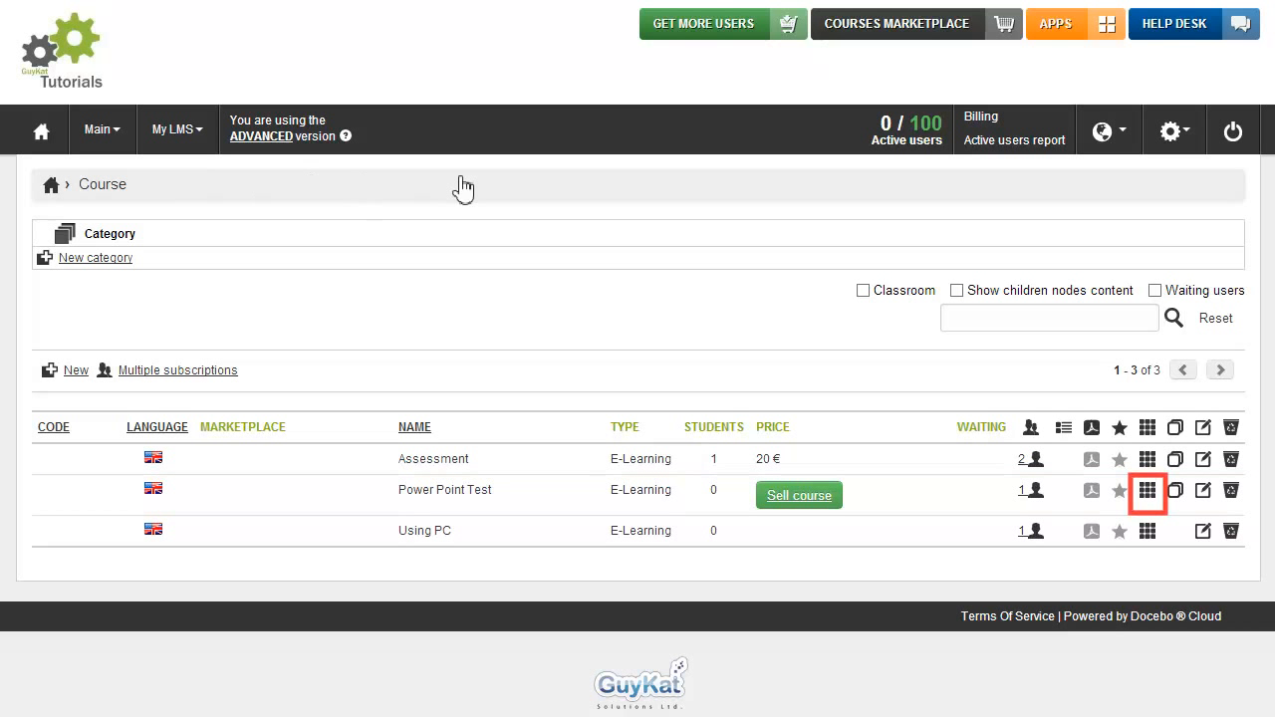
{"action": "left_click", "coordinate": [1151, 492]}
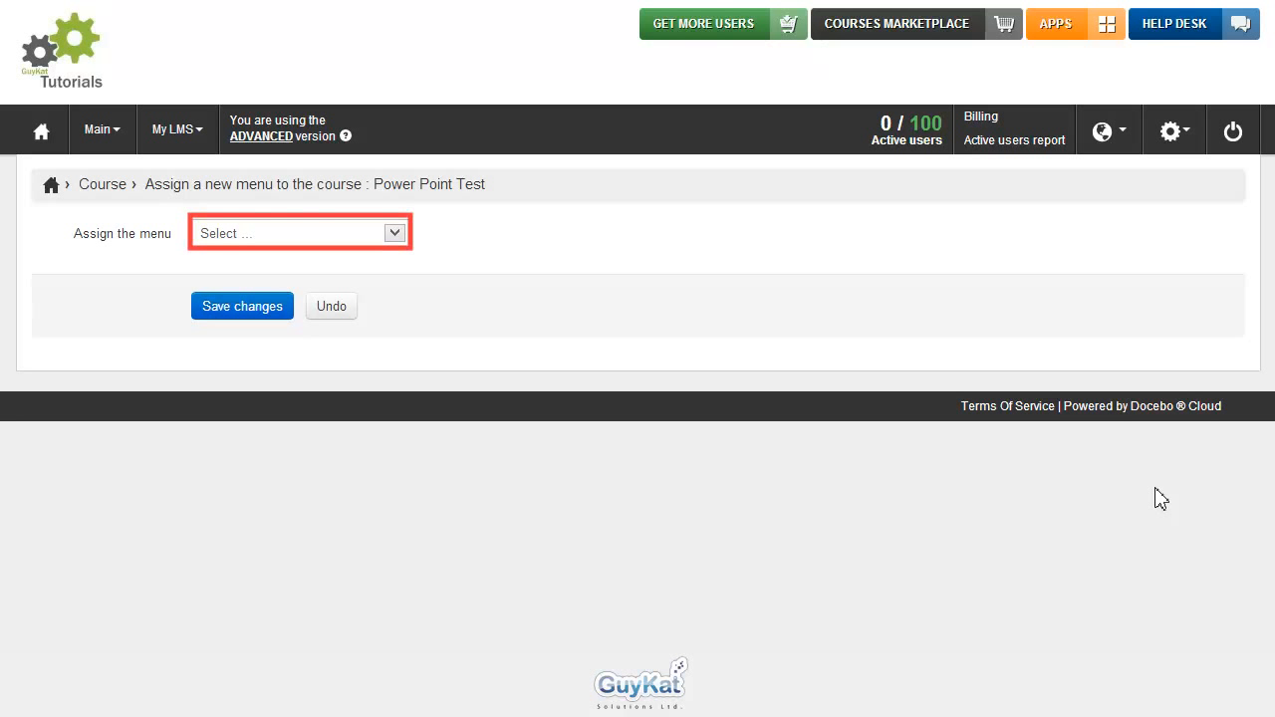
{"action": "left_click", "coordinate": [394, 235]}
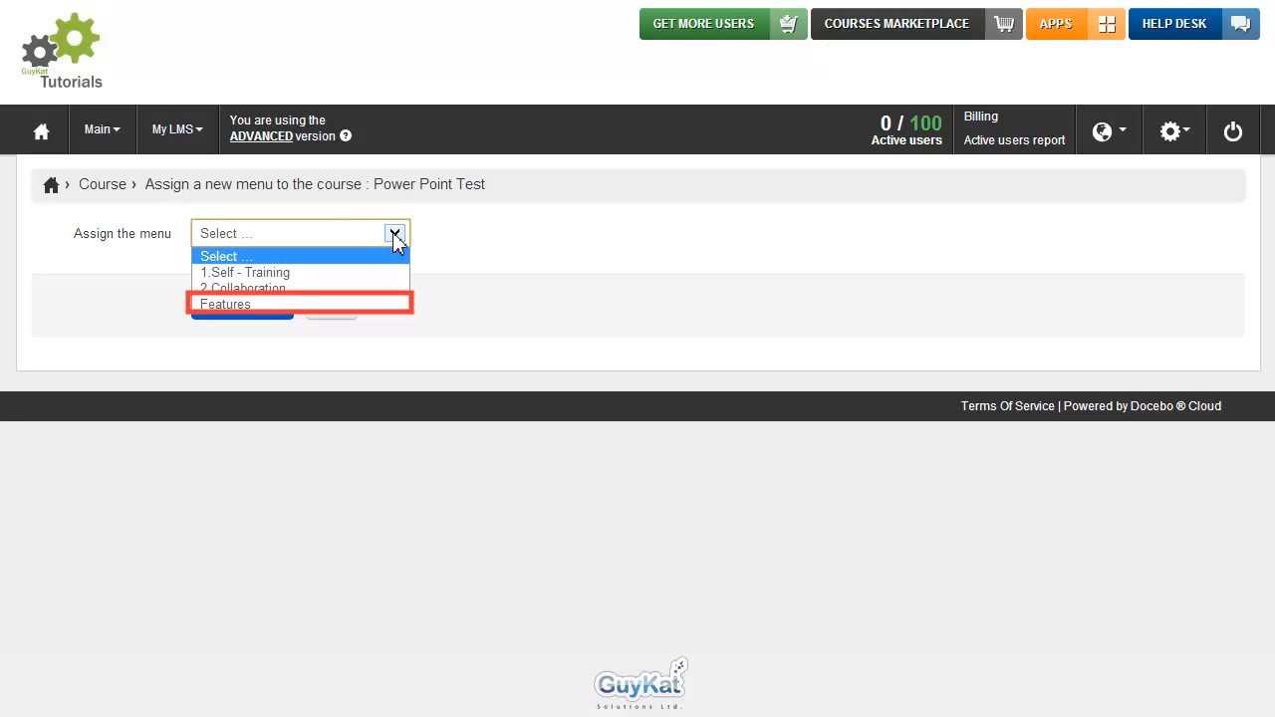
{"action": "left_click", "coordinate": [261, 304]}
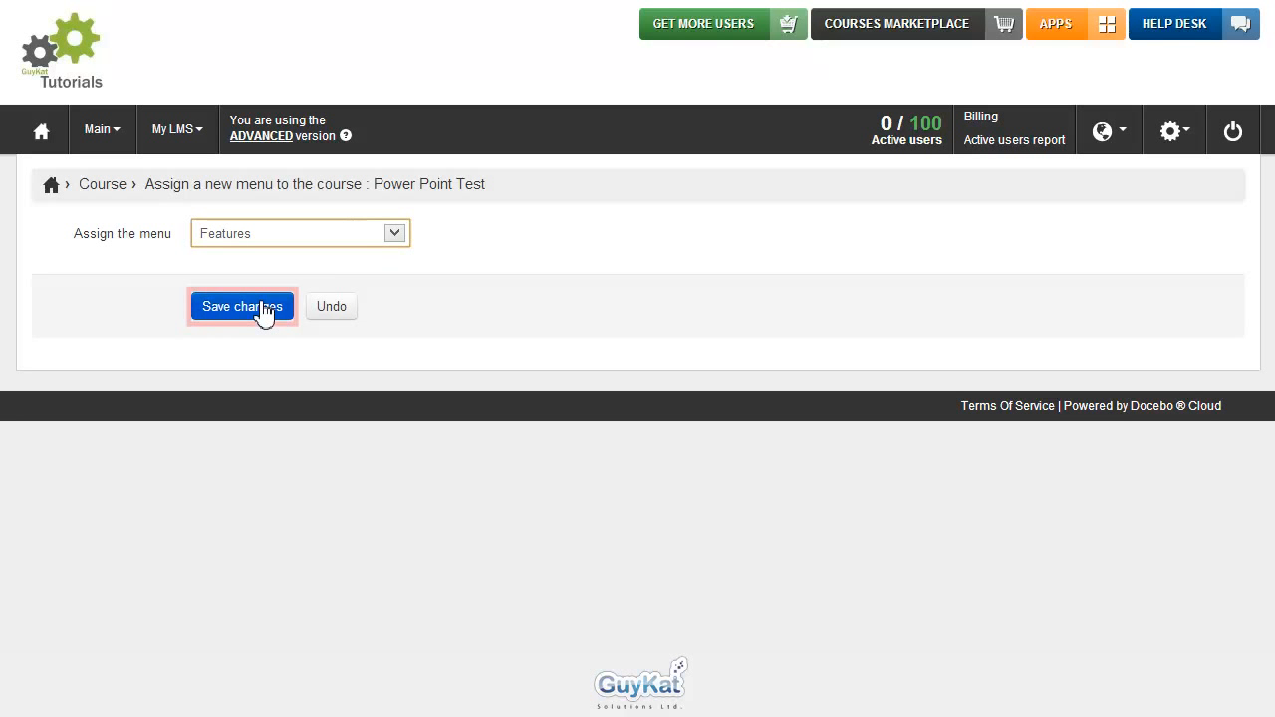
{"action": "left_click", "coordinate": [257, 307]}
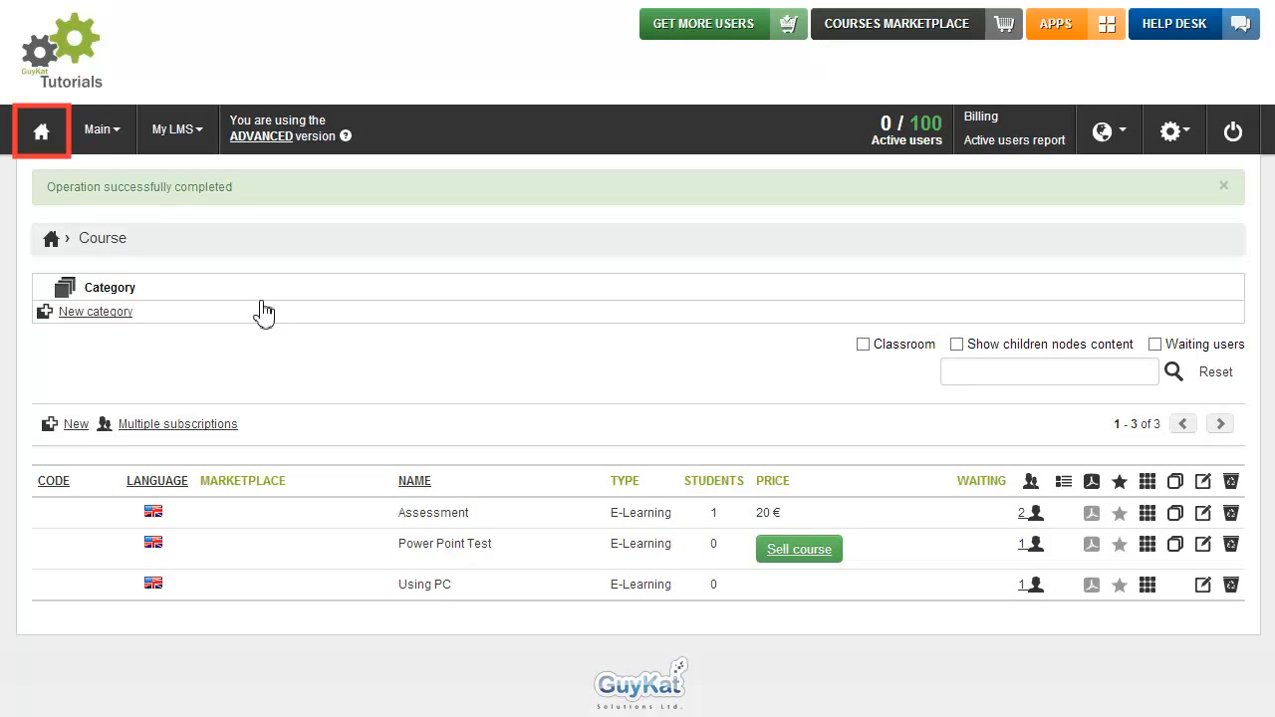
Step: Return to the home page, show all courses, and open the forum of the Power Point Test course
{"action": "left_click", "coordinate": [50, 139]}
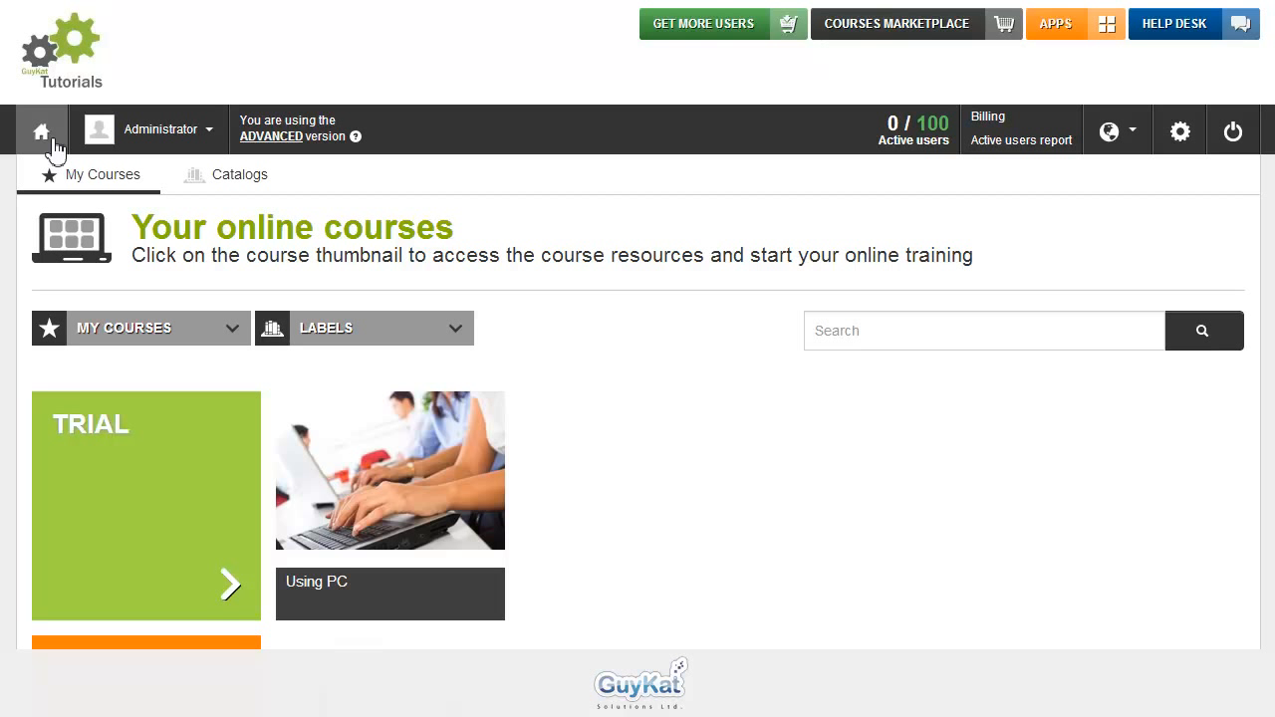
{"action": "left_click", "coordinate": [198, 394]}
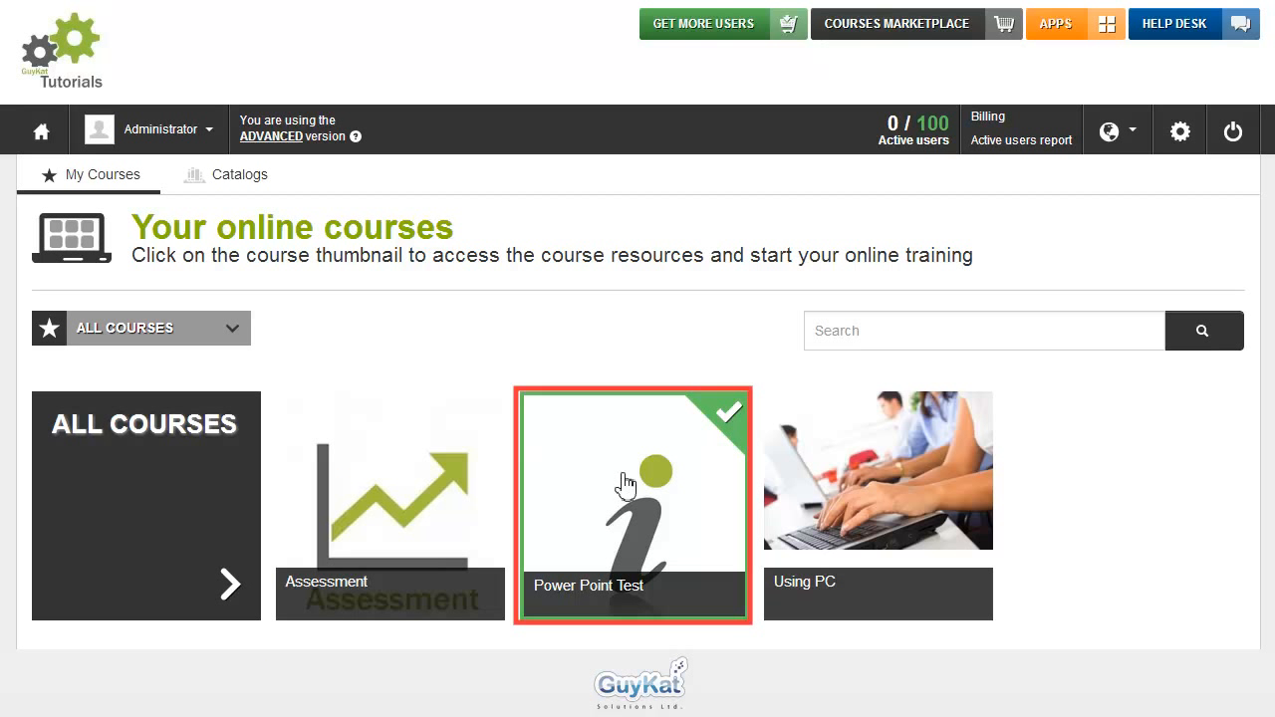
{"action": "left_click", "coordinate": [645, 532]}
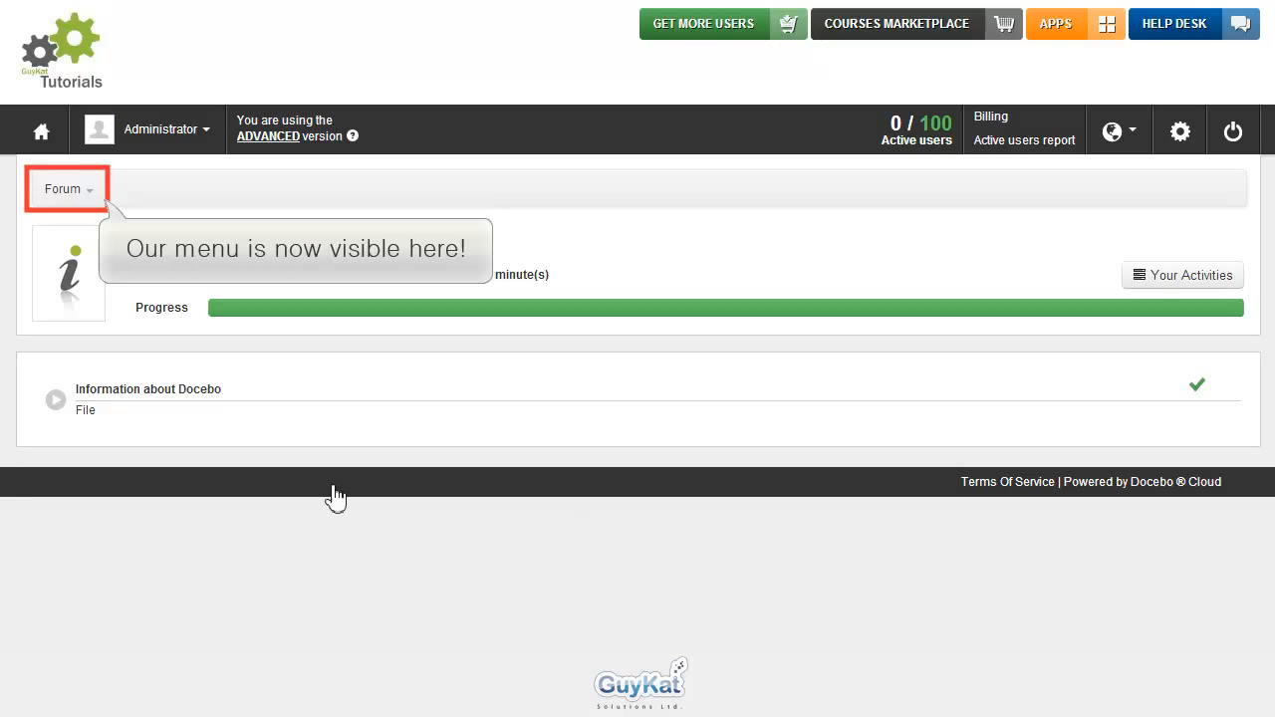
{"action": "left_click", "coordinate": [88, 194]}
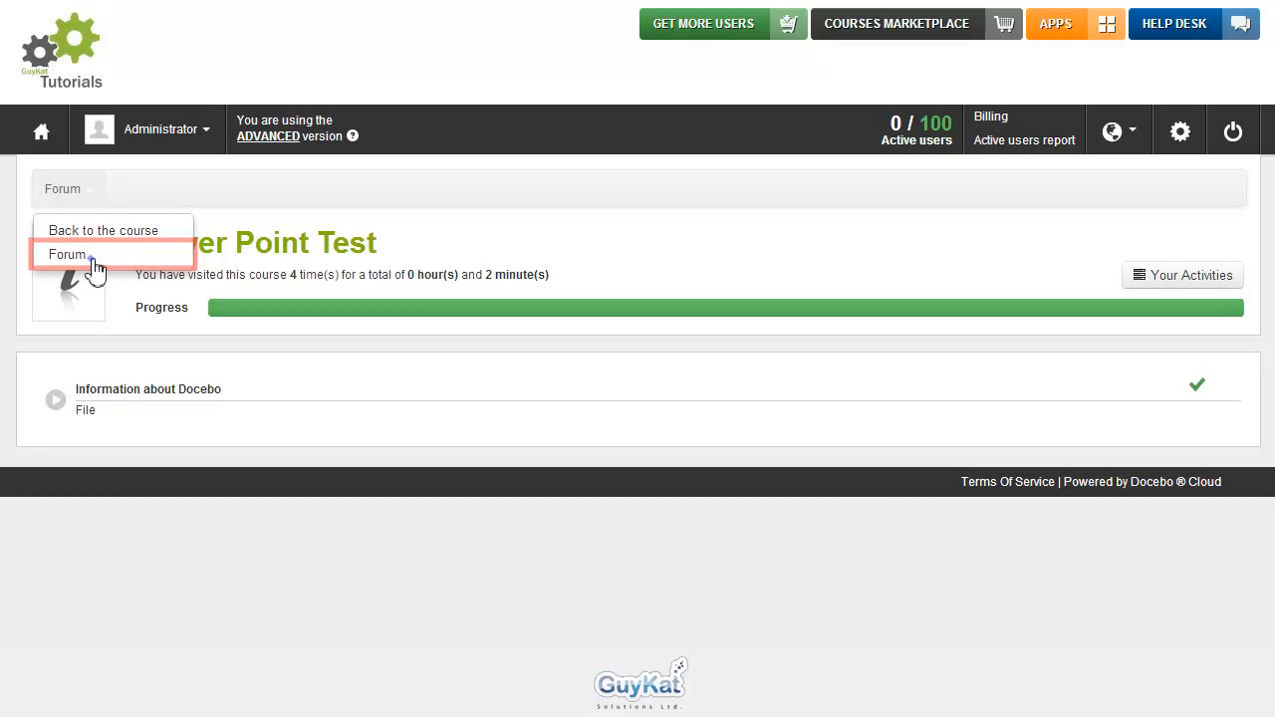
{"action": "left_click", "coordinate": [92, 257]}
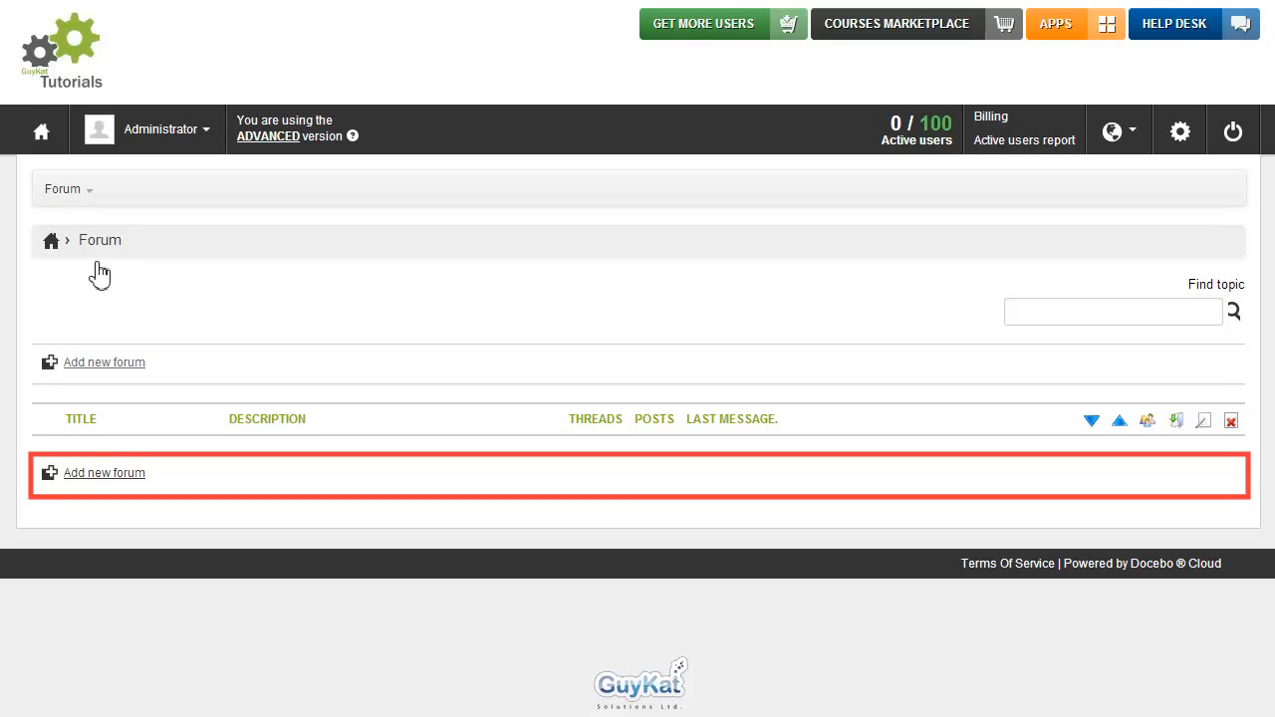
Step: Add a new forum titled "Information" with the description "A forum about how to upload the informatio"
{"action": "left_click", "coordinate": [109, 475]}
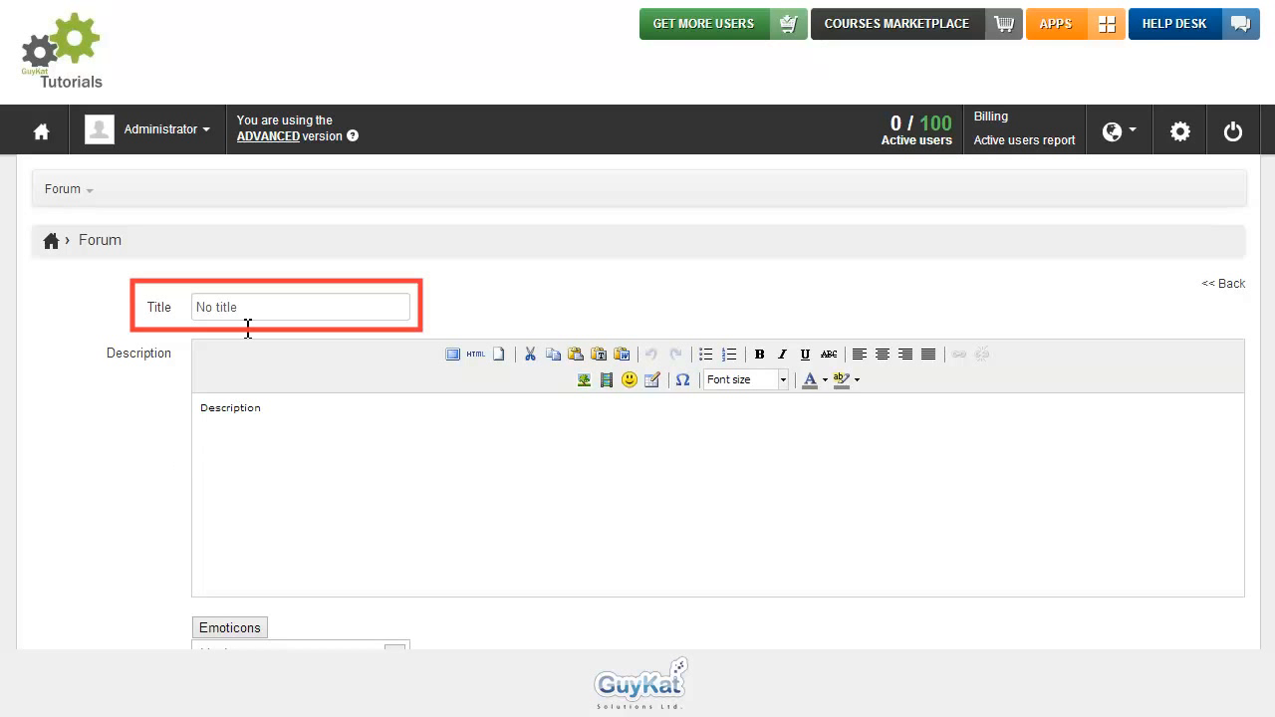
{"action": "left_click", "coordinate": [160, 310]}
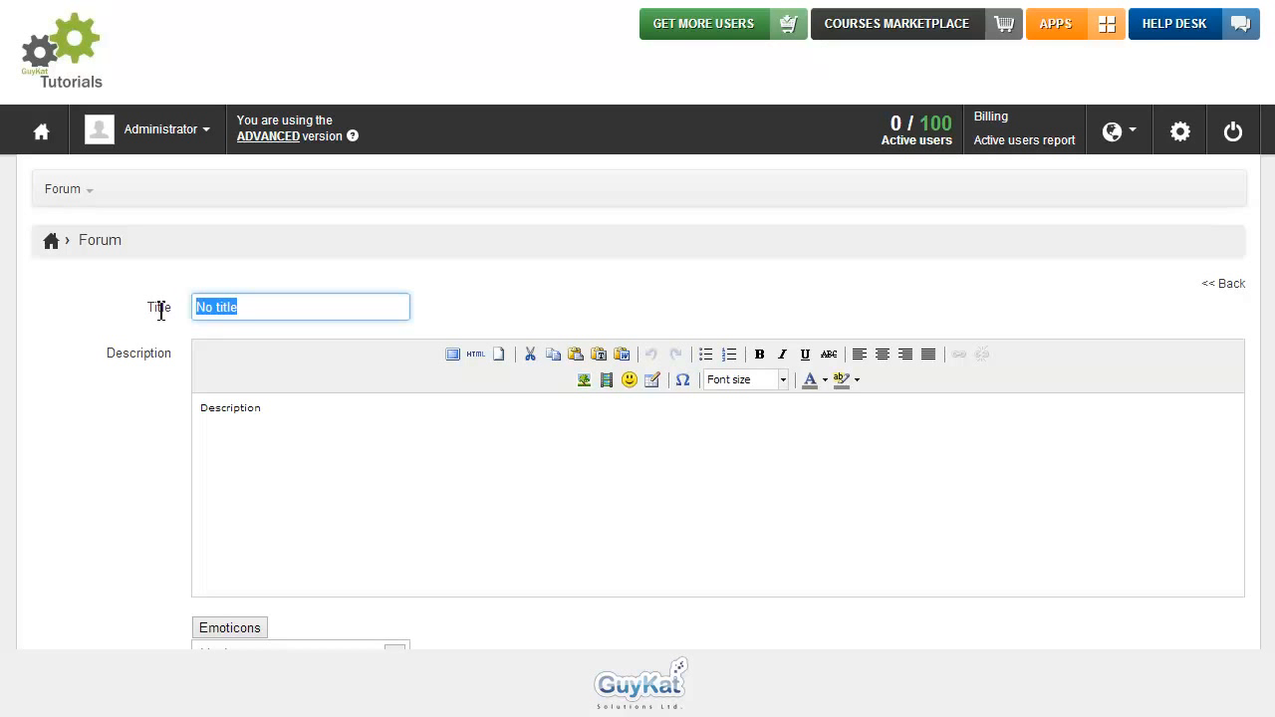
{"action": "type", "text": "Information"}
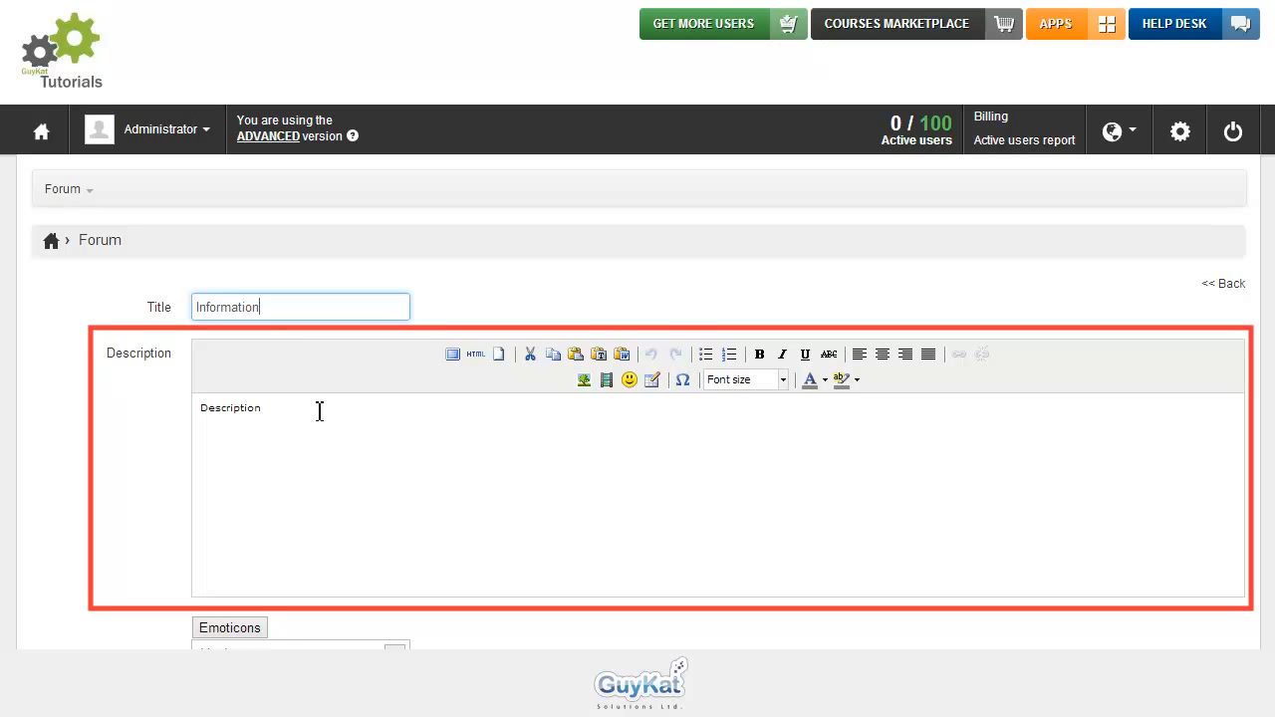
{"action": "left_click_drag", "start_coordinate": [320, 418], "coordinate": [131, 428]}
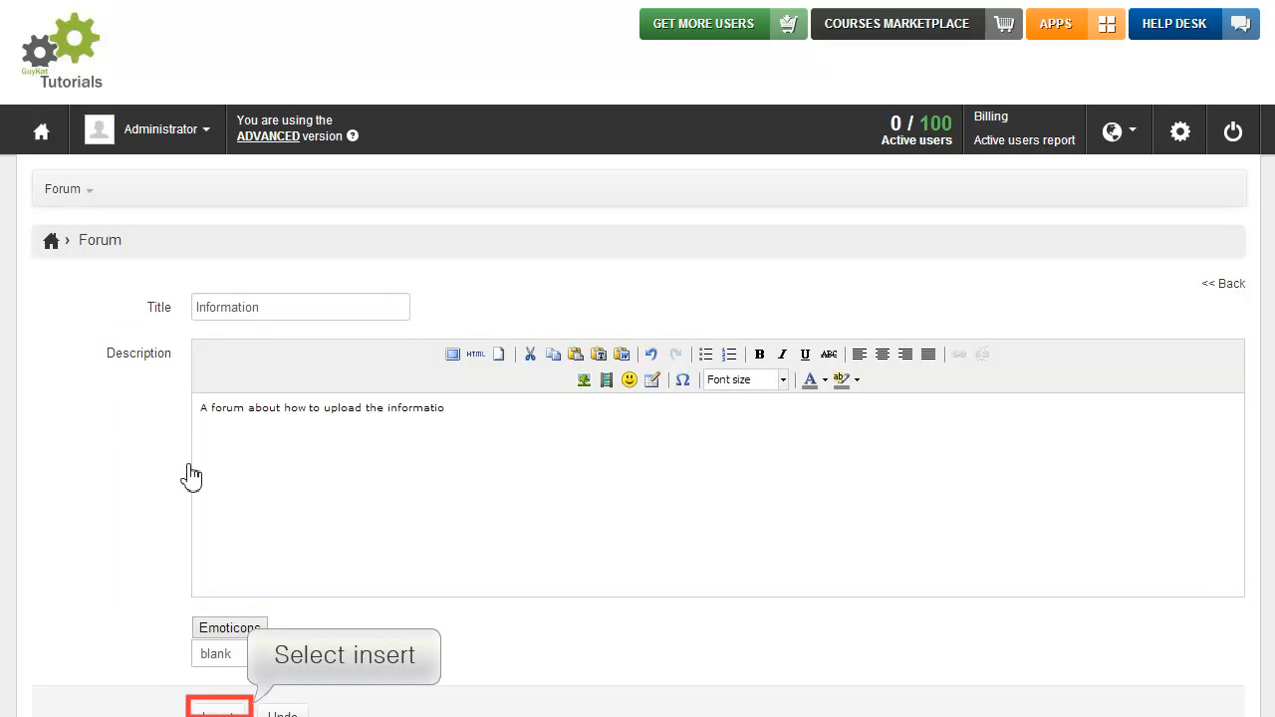
{"action": "left_click", "coordinate": [221, 711]}
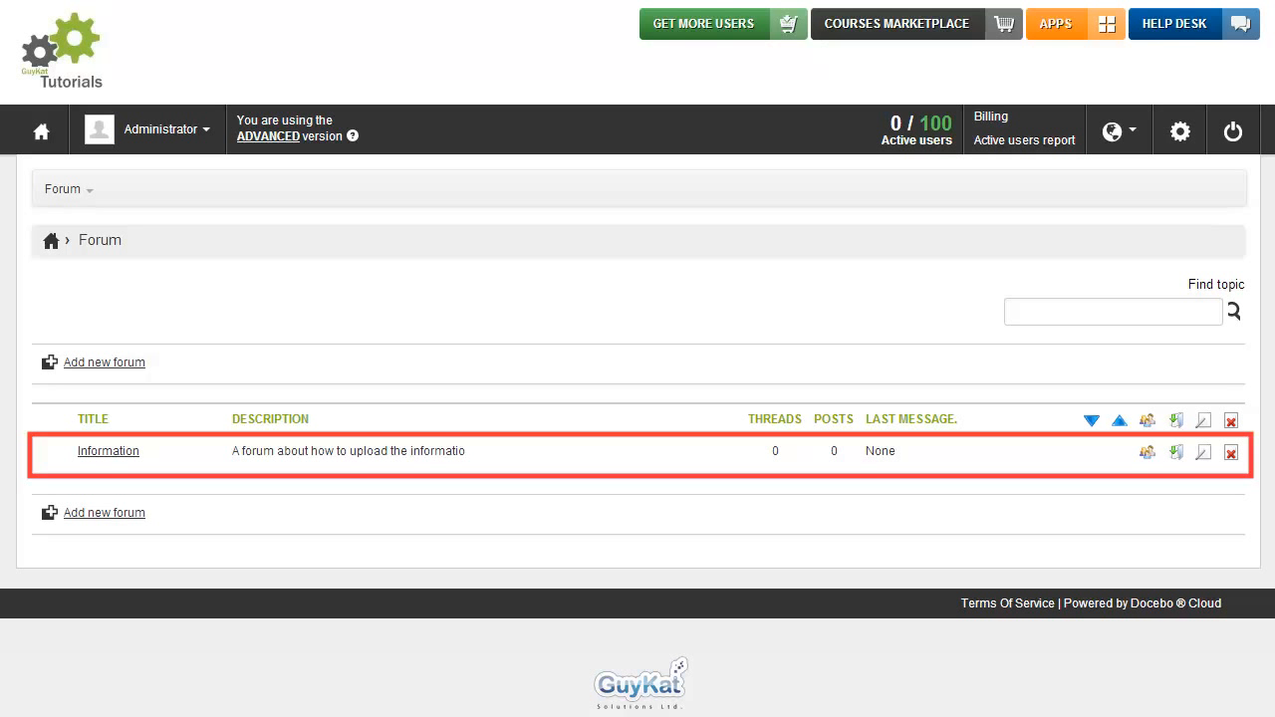
Step: Start a discussion in the Information forum with the subject "How?" and the text "How do I upload new information?", and send it
{"action": "left_click", "coordinate": [105, 453]}
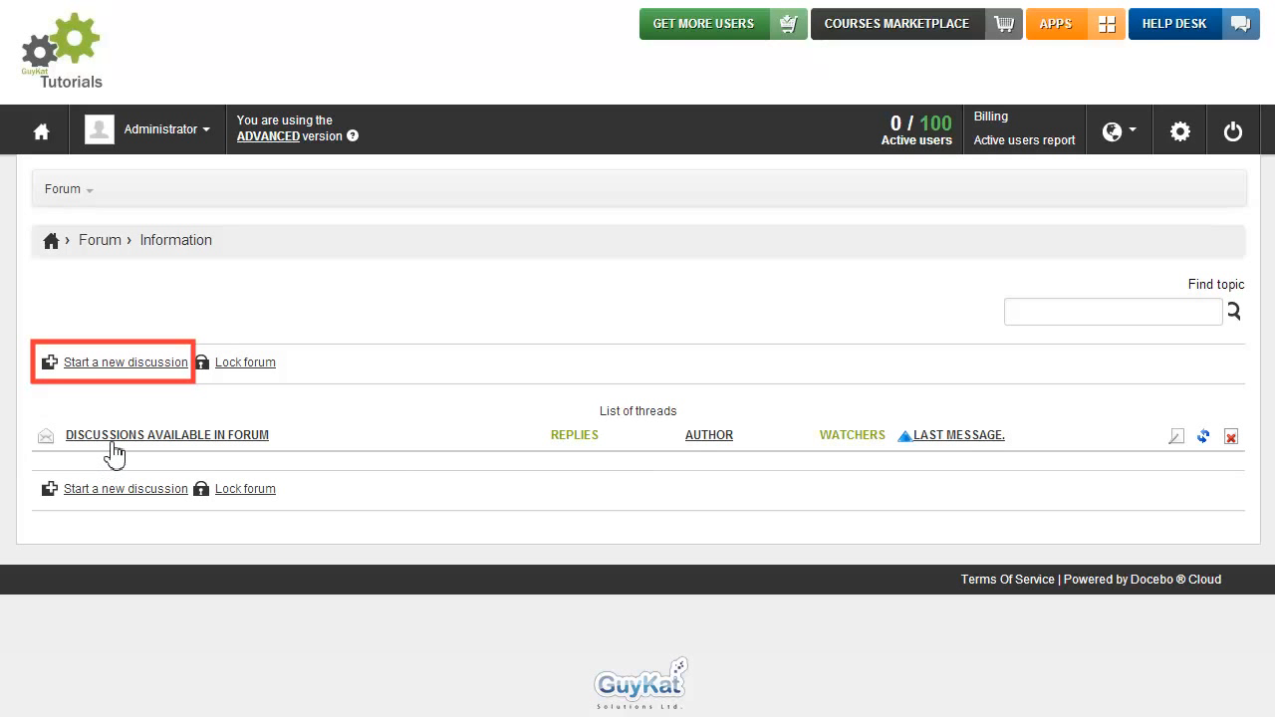
{"action": "left_click", "coordinate": [120, 363]}
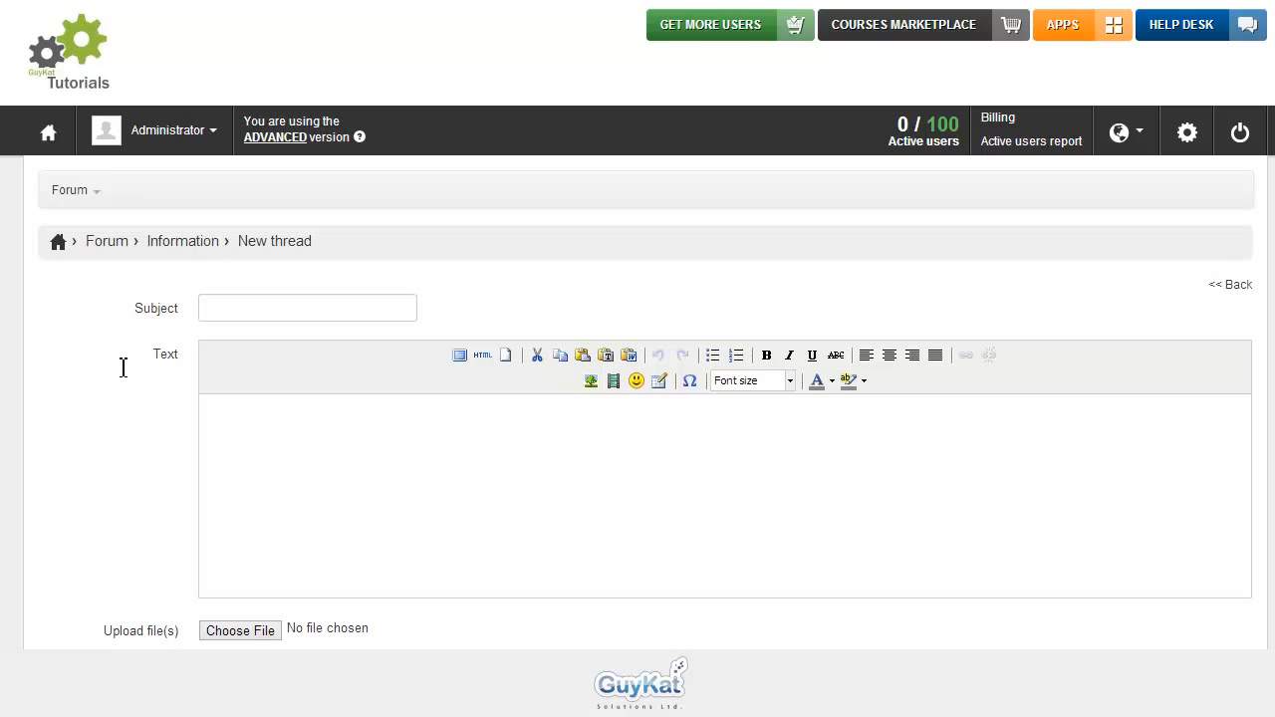
{"action": "left_click", "coordinate": [214, 309]}
{"action": "type", "text": "How?"}
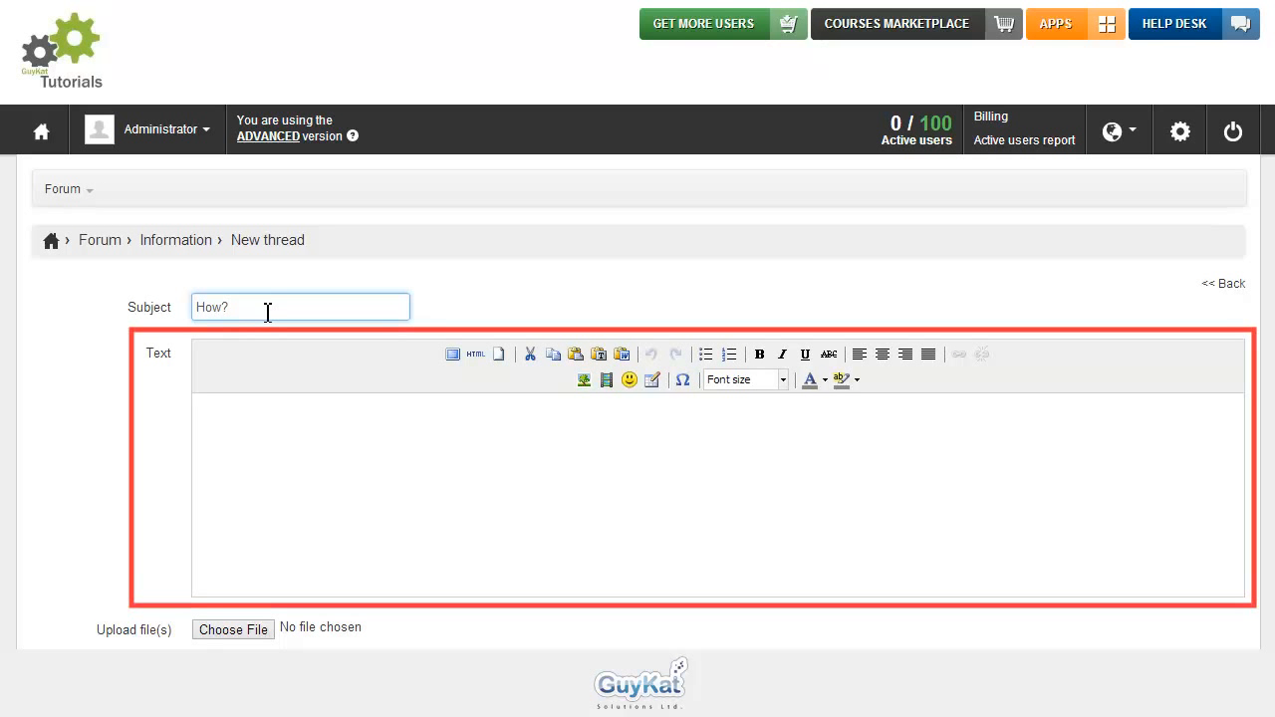
{"action": "left_click", "coordinate": [288, 415]}
{"action": "scroll", "coordinate": [428, 40], "scroll_direction": "down", "scroll_amount": 2}
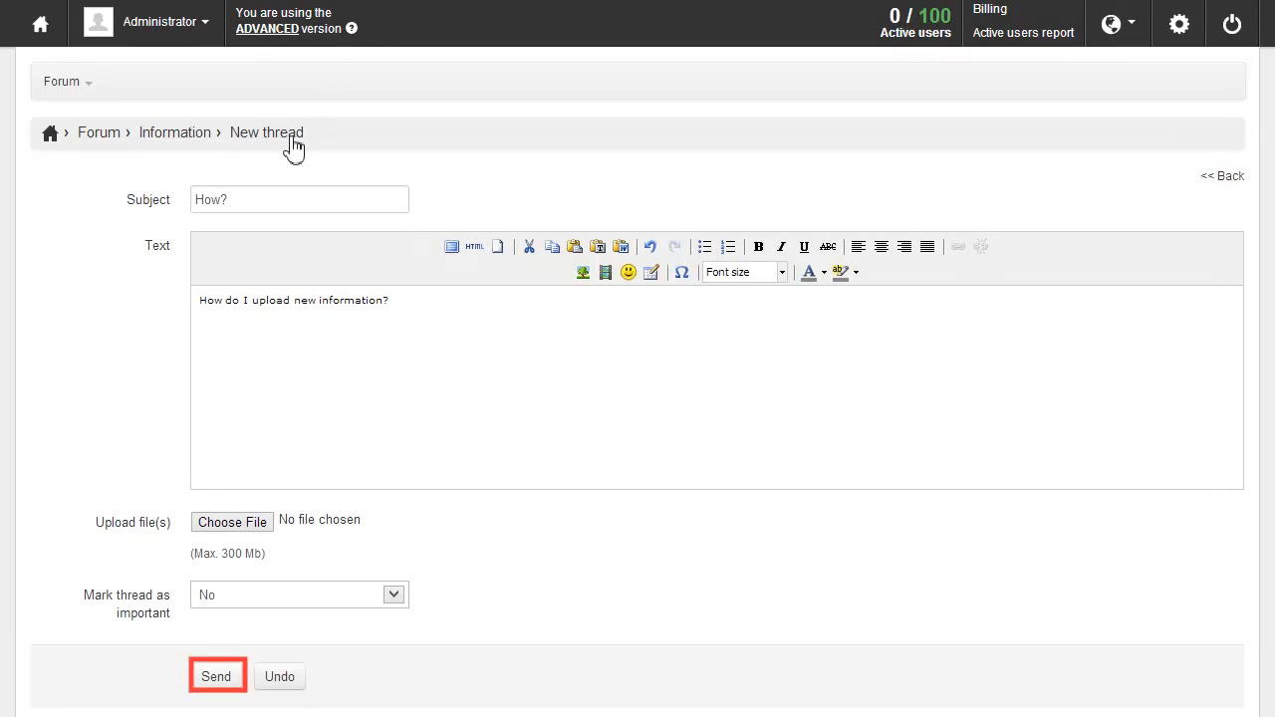
{"action": "left_click", "coordinate": [213, 678]}
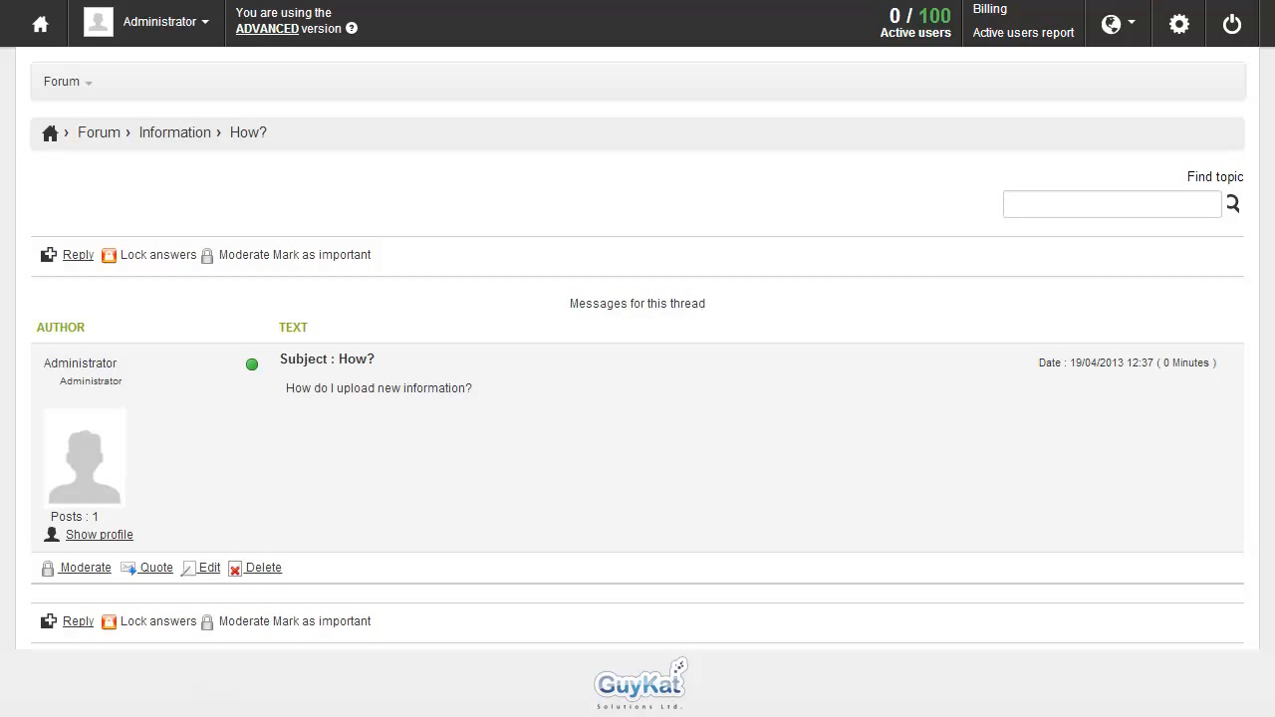
Step: Return from the forum thread to the Power Point Test course page
{"action": "left_click", "coordinate": [73, 92]}
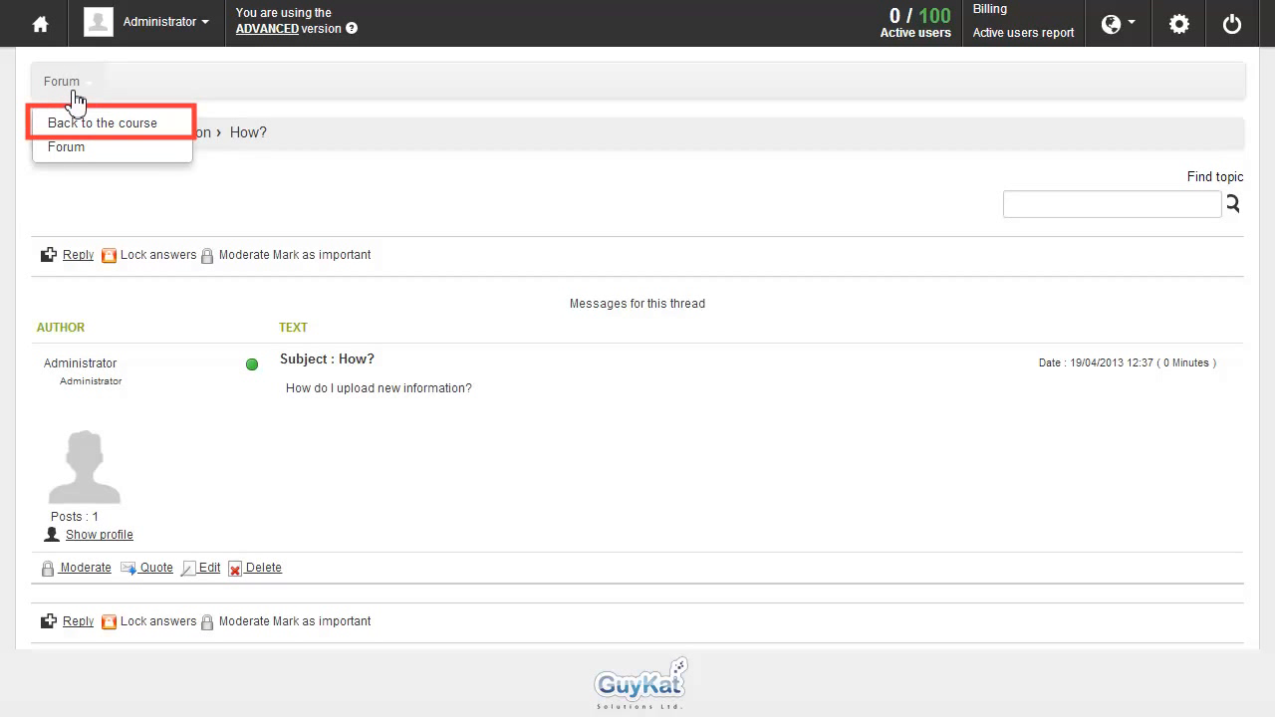
{"action": "left_click", "coordinate": [77, 128]}
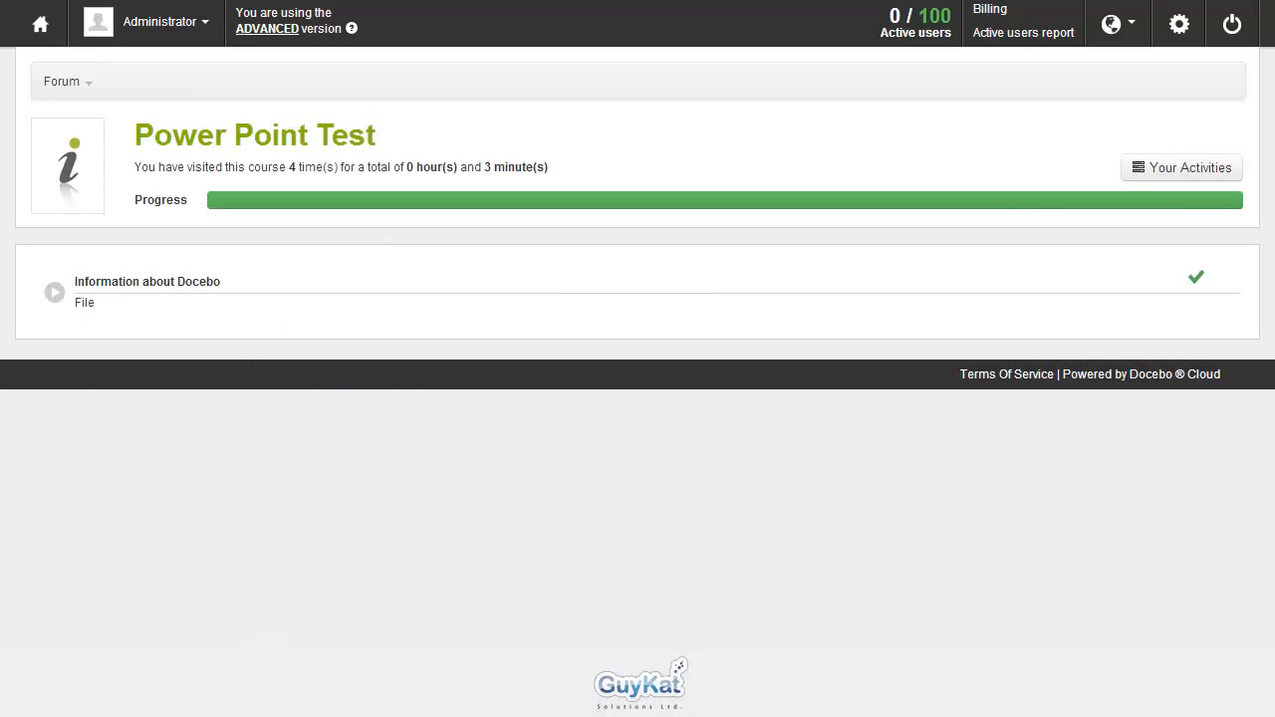